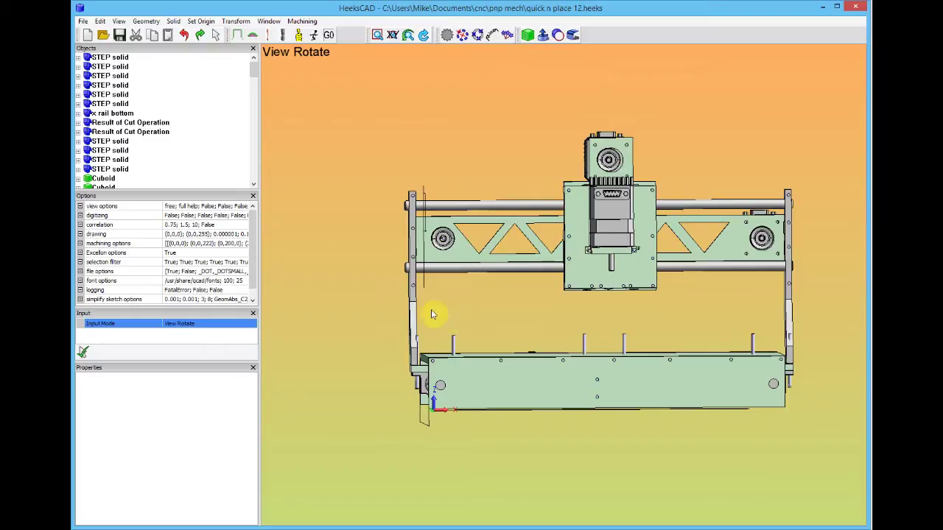
Examine the pick-and-place machine model from the front, side, rear and underside
{"action": "left_click_drag", "start_coordinate": [310, 297], "coordinate": [644, 302]}
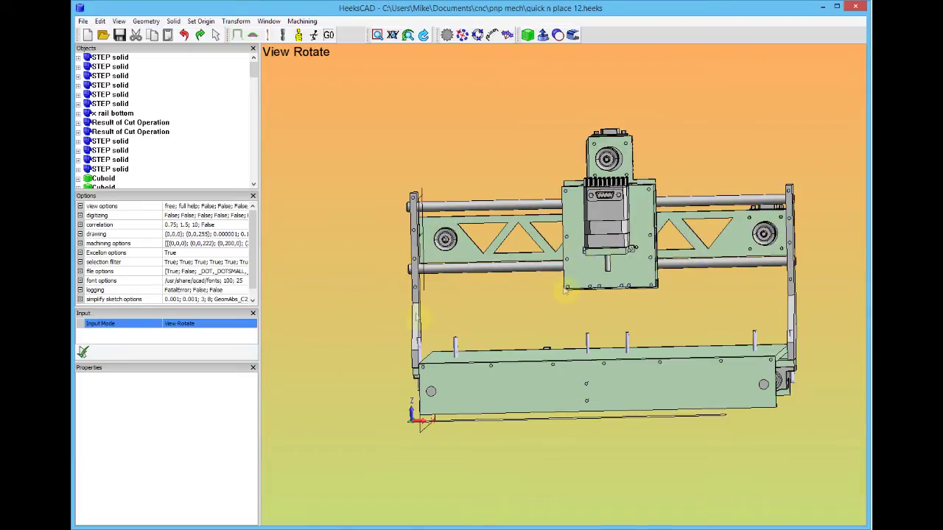
{"action": "left_click_drag", "start_coordinate": [319, 305], "coordinate": [408, 300]}
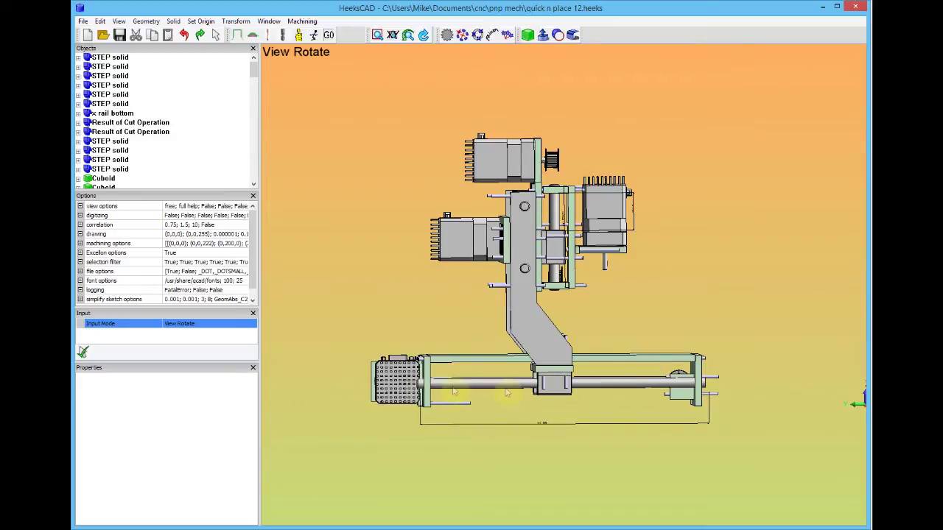
{"action": "mouse_move", "coordinate": [752, 323]}
{"action": "left_mouse_down"}
{"action": "mouse_move", "coordinate": [768, 332]}
{"action": "mouse_move", "coordinate": [751, 327]}
{"action": "left_mouse_up"}
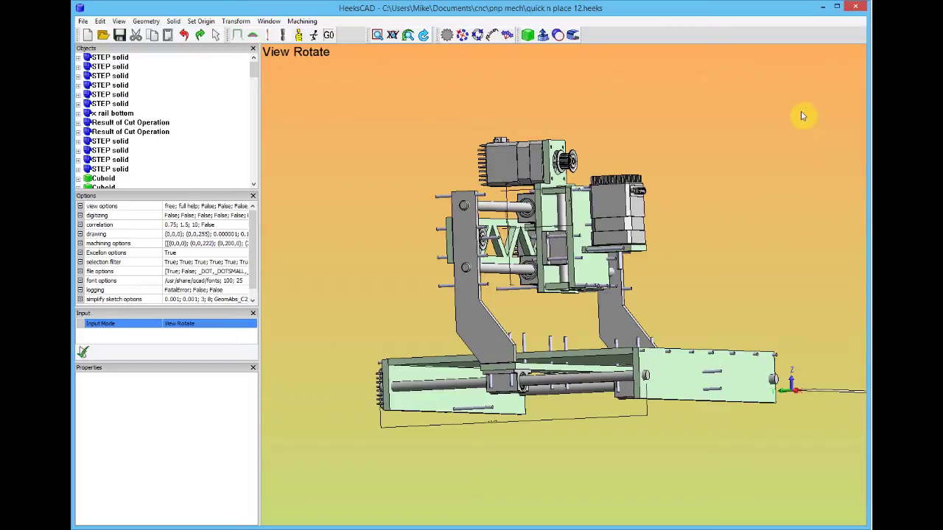
{"action": "left_click_drag", "start_coordinate": [801, 112], "coordinate": [860, 221]}
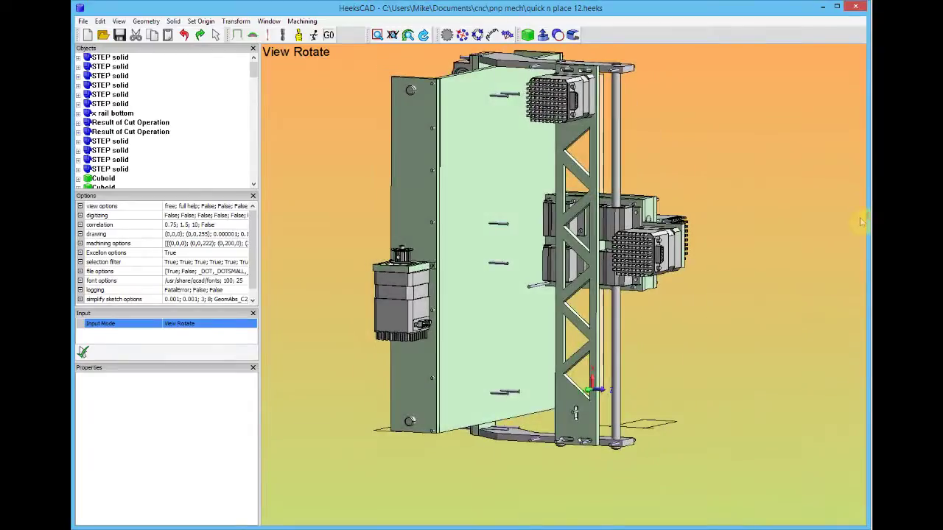
{"action": "left_click_drag", "start_coordinate": [342, 166], "coordinate": [444, 169]}
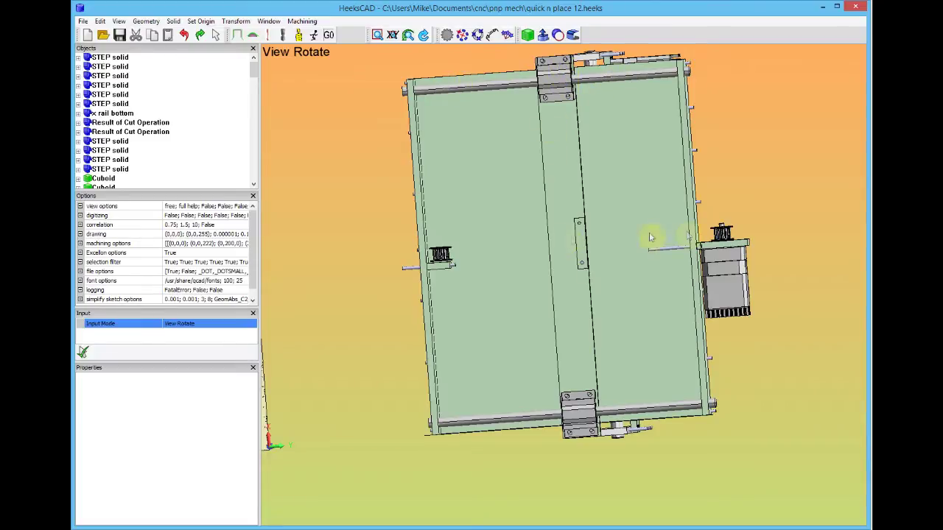
{"action": "left_click_drag", "start_coordinate": [375, 228], "coordinate": [527, 346]}
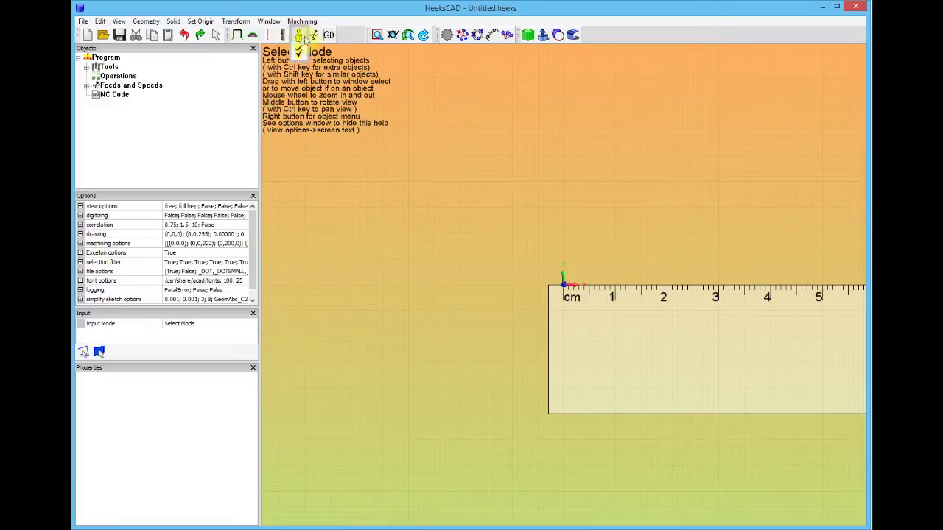
{"action": "mouse_move", "coordinate": [329, 37]}
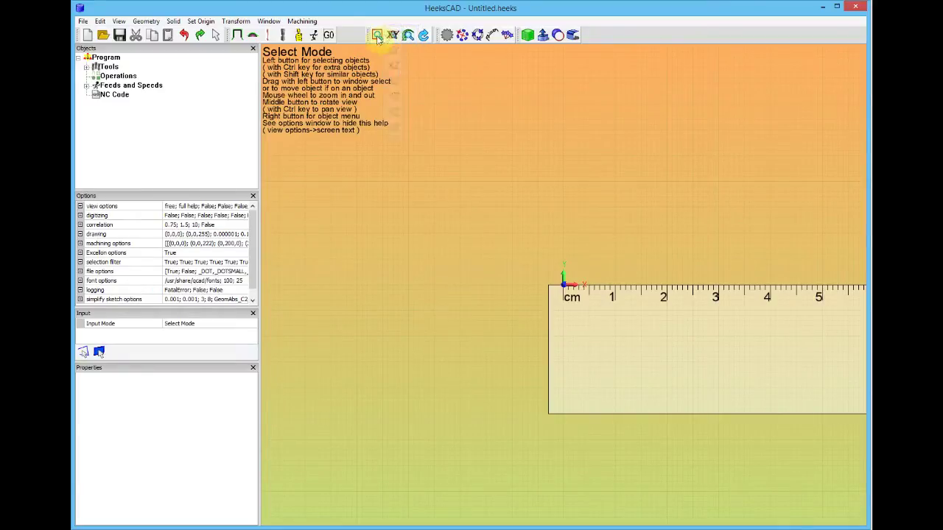
{"action": "mouse_move", "coordinate": [377, 37]}
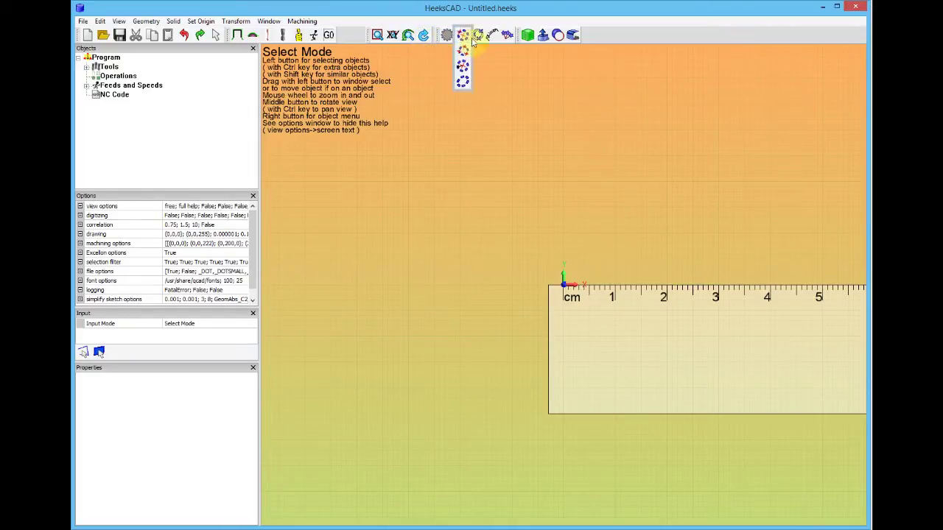
{"action": "mouse_move", "coordinate": [498, 39]}
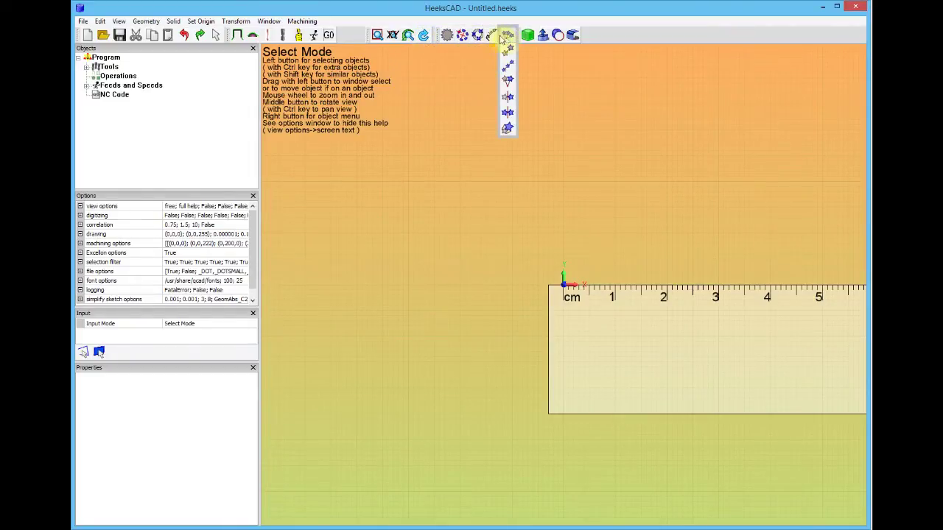
{"action": "mouse_move", "coordinate": [454, 40]}
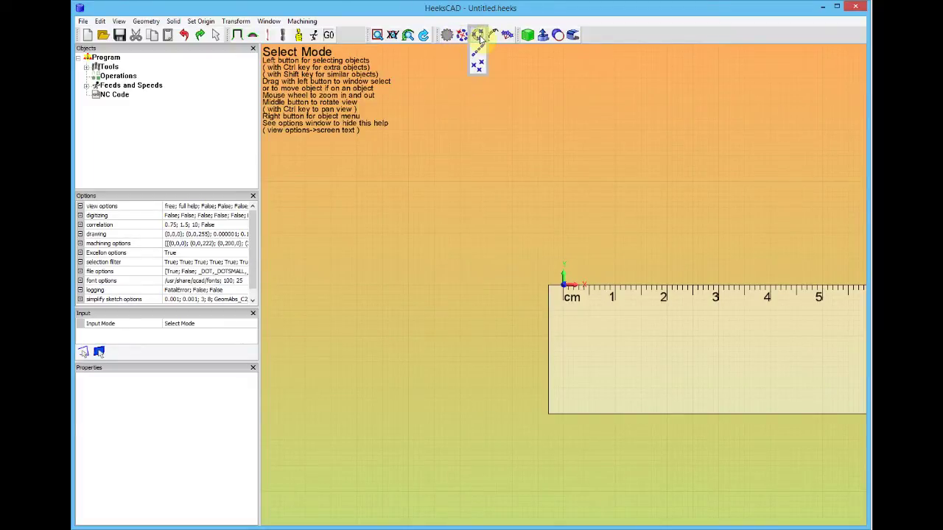
Insert a cuboid solid at the origin with the default dimensions
{"action": "mouse_move", "coordinate": [530, 36]}
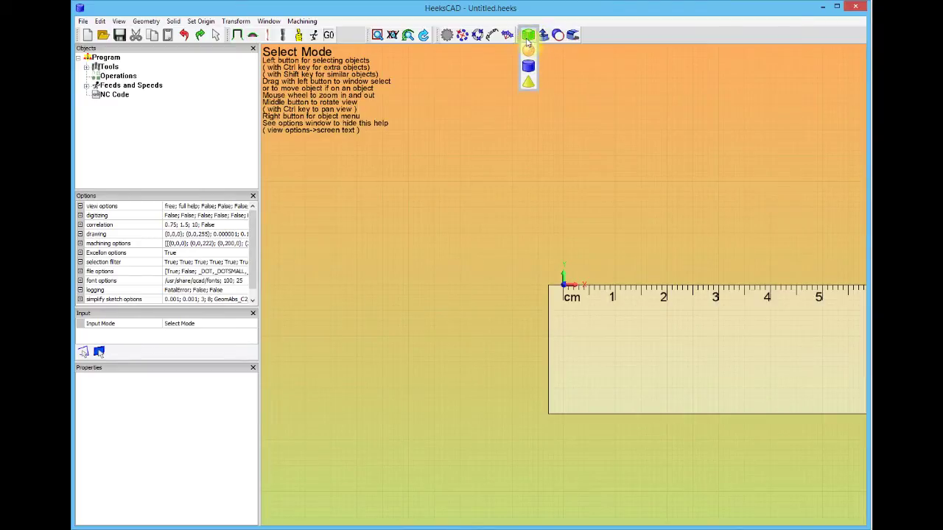
{"action": "mouse_move", "coordinate": [558, 36]}
{"action": "left_click", "coordinate": [527, 37]}
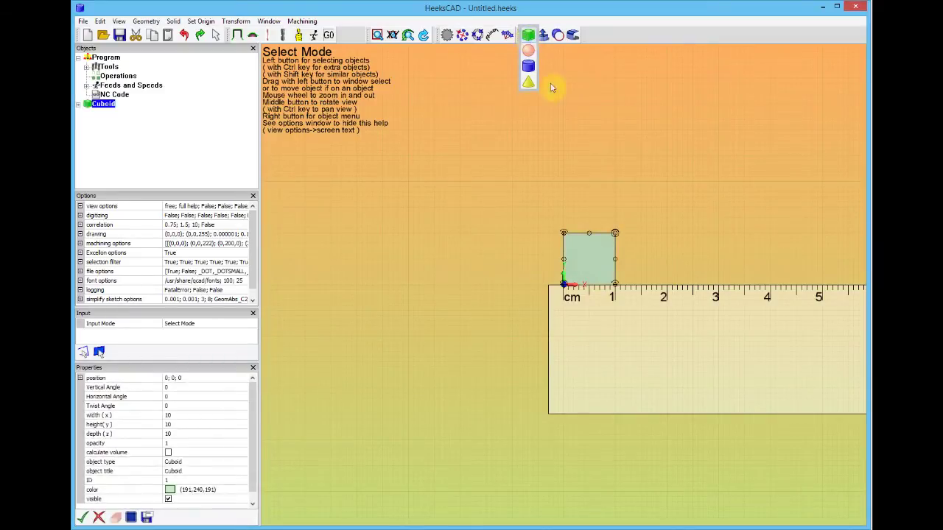
Set the cuboid's x width to 100 and apply the change
{"action": "mouse_move", "coordinate": [409, 41]}
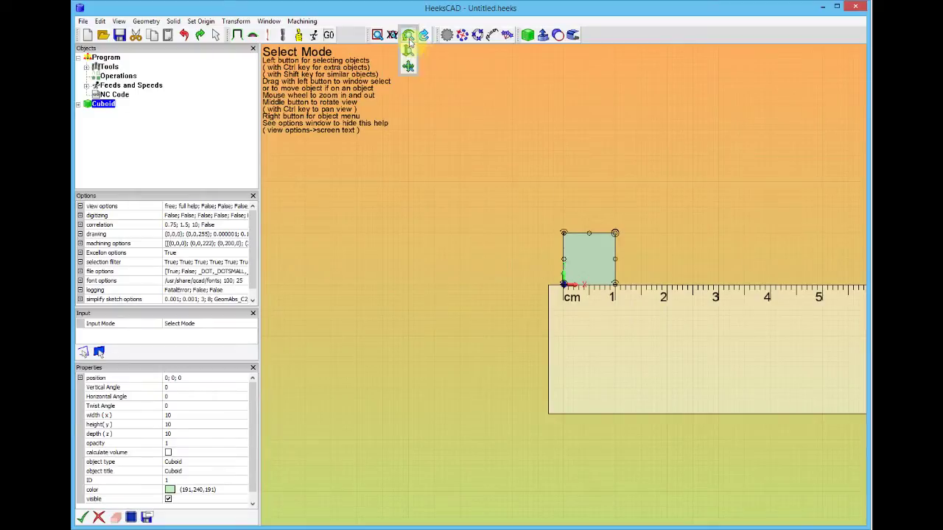
{"action": "left_click", "coordinate": [407, 36]}
{"action": "left_click_drag", "start_coordinate": [403, 161], "coordinate": [425, 215]}
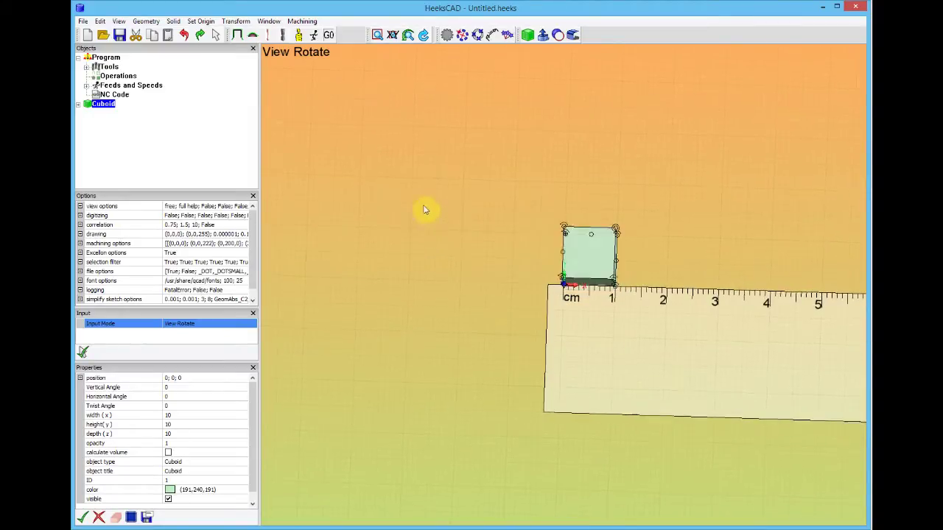
{"action": "left_click_drag", "start_coordinate": [424, 210], "coordinate": [323, 285]}
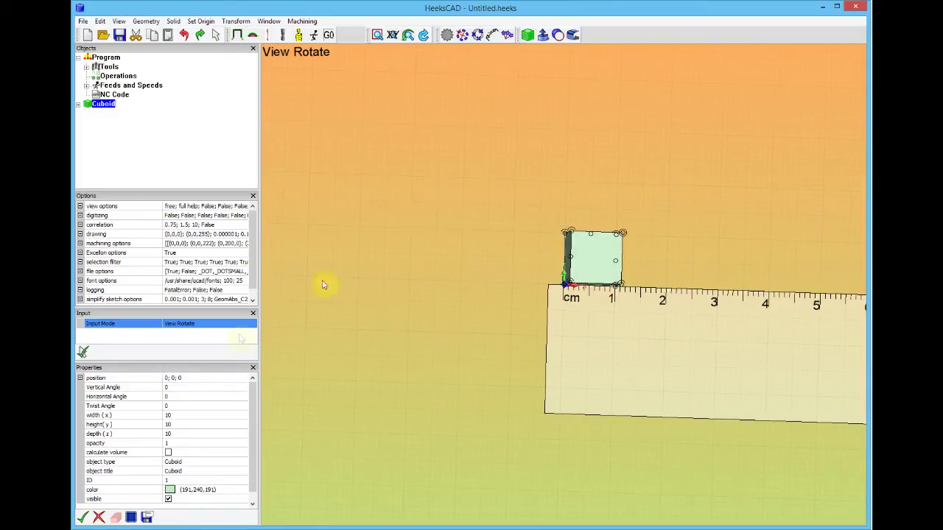
{"action": "left_click", "coordinate": [182, 414]}
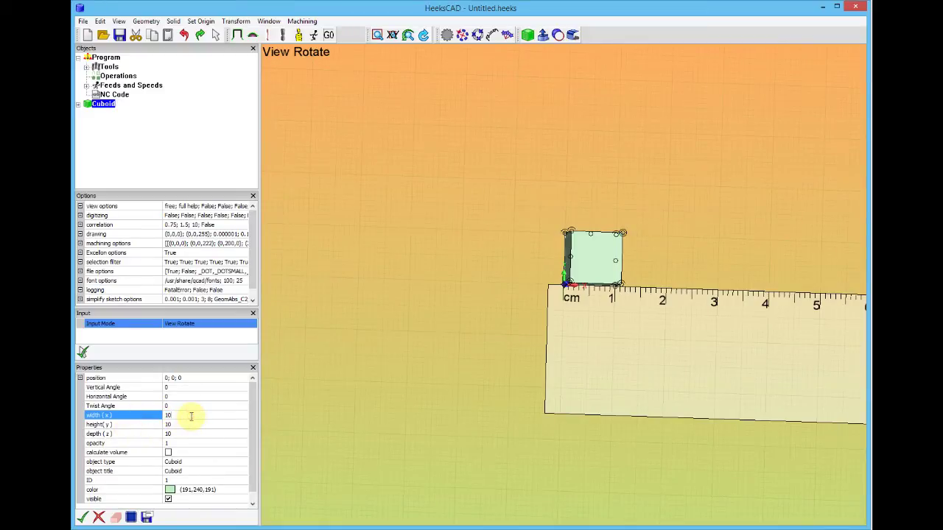
{"action": "type", "text": "0"}
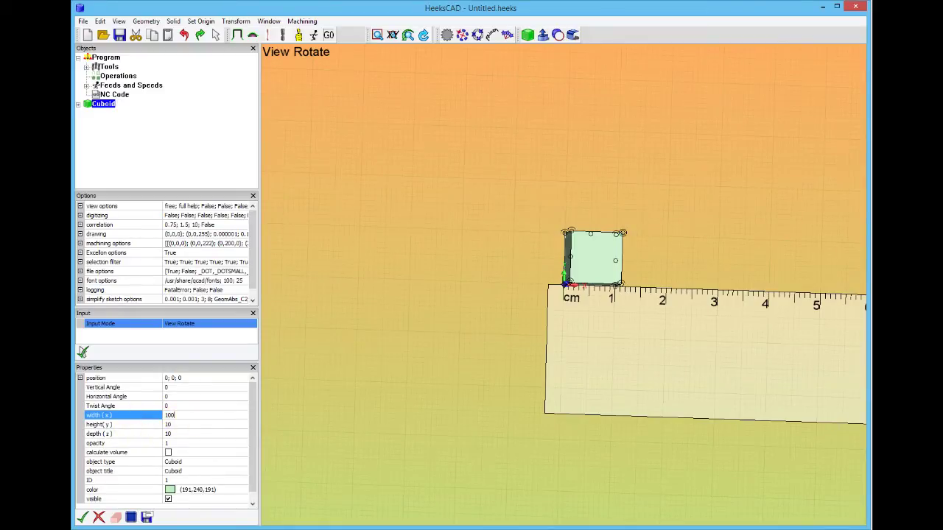
{"action": "key", "text": "Return"}
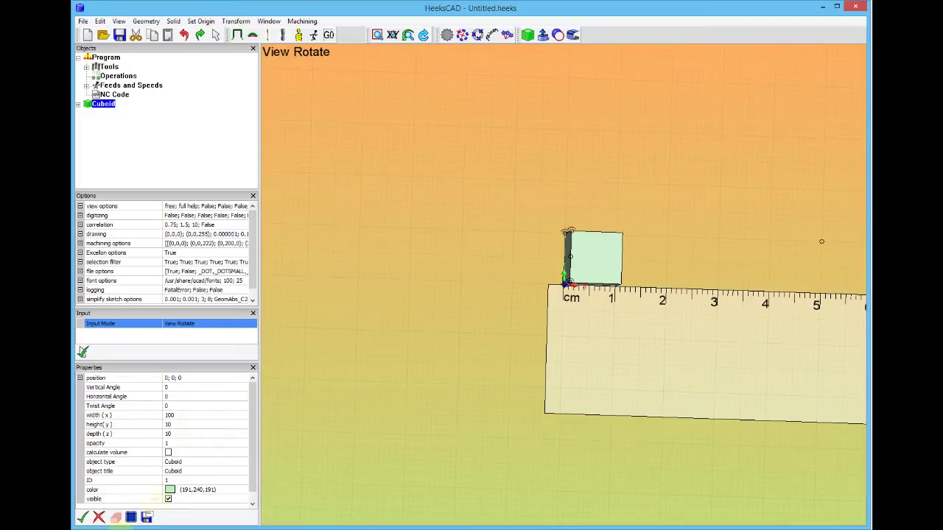
{"action": "left_click", "coordinate": [82, 519]}
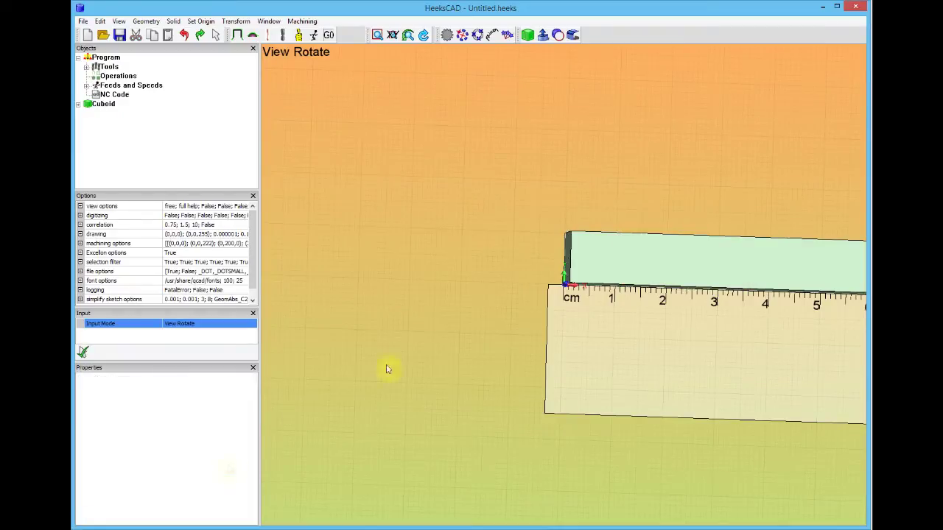
Insert a cylinder and move it to position 0; 8; 1 so it overlaps the cuboid's end near the origin
{"action": "left_click_drag", "start_coordinate": [678, 181], "coordinate": [569, 219]}
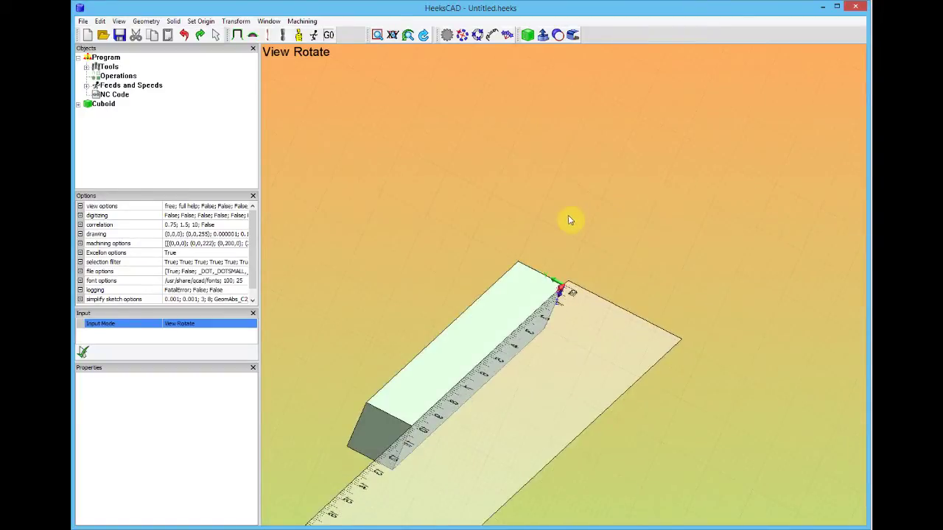
{"action": "mouse_move", "coordinate": [530, 44]}
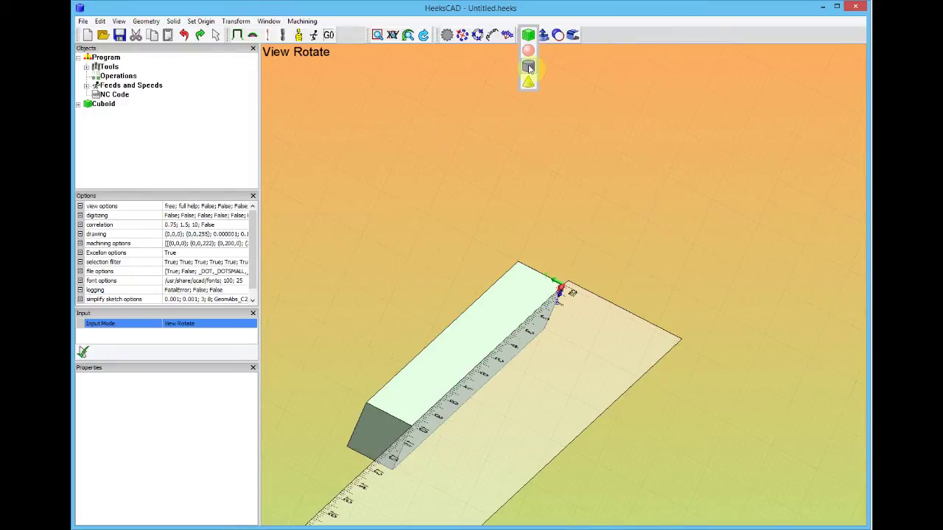
{"action": "left_click", "coordinate": [528, 67]}
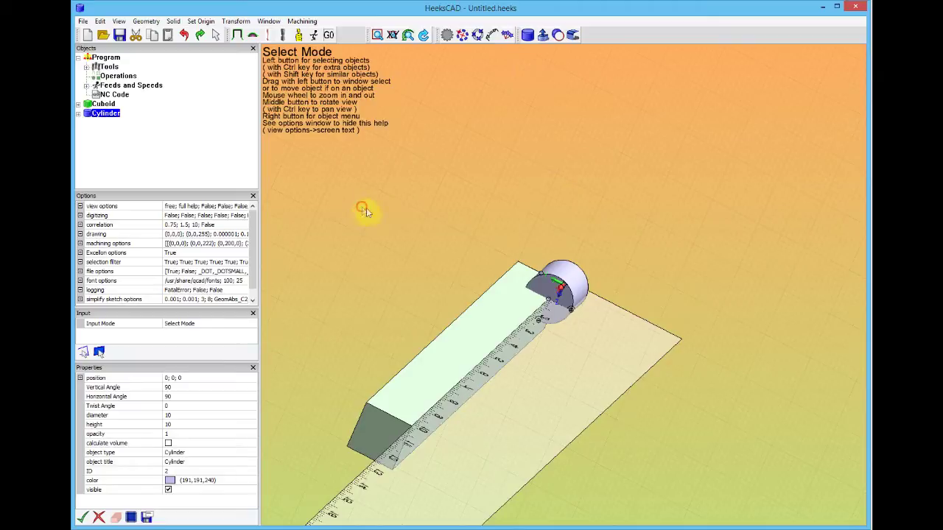
{"action": "left_click_drag", "start_coordinate": [362, 211], "coordinate": [322, 188]}
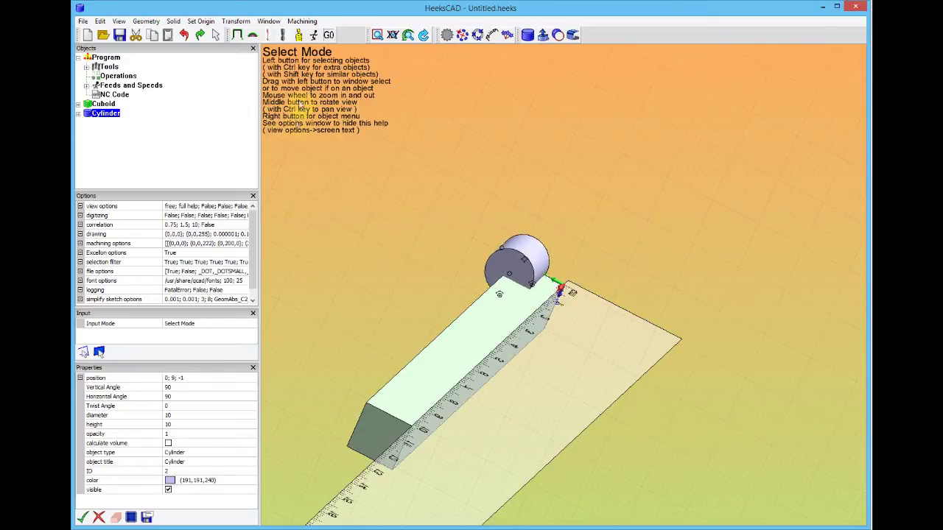
{"action": "mouse_move", "coordinate": [390, 38]}
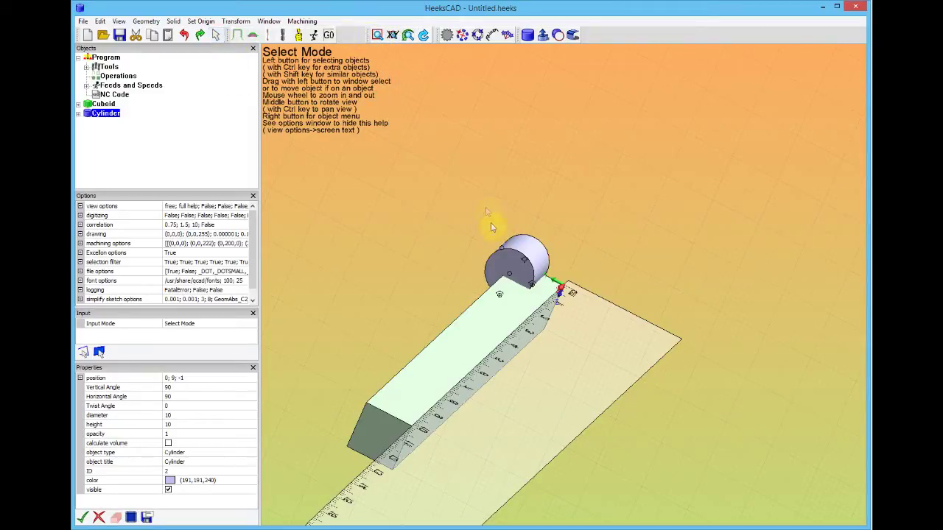
{"action": "mouse_move", "coordinate": [514, 267]}
{"action": "left_mouse_down"}
{"action": "mouse_move", "coordinate": [497, 254]}
{"action": "mouse_move", "coordinate": [460, 306]}
{"action": "mouse_move", "coordinate": [442, 309]}
{"action": "mouse_move", "coordinate": [531, 258]}
{"action": "mouse_move", "coordinate": [523, 267]}
{"action": "left_mouse_up"}
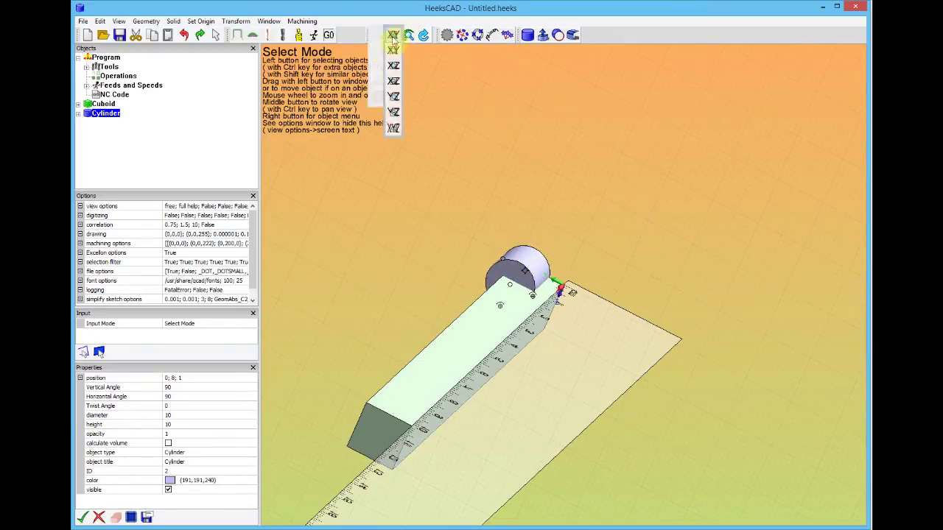
Cut the cylinder's shape out of the cuboid
{"action": "left_click", "coordinate": [408, 35]}
{"action": "mouse_move", "coordinate": [347, 168]}
{"action": "left_mouse_down"}
{"action": "mouse_move", "coordinate": [385, 155]}
{"action": "mouse_move", "coordinate": [345, 173]}
{"action": "left_mouse_up"}
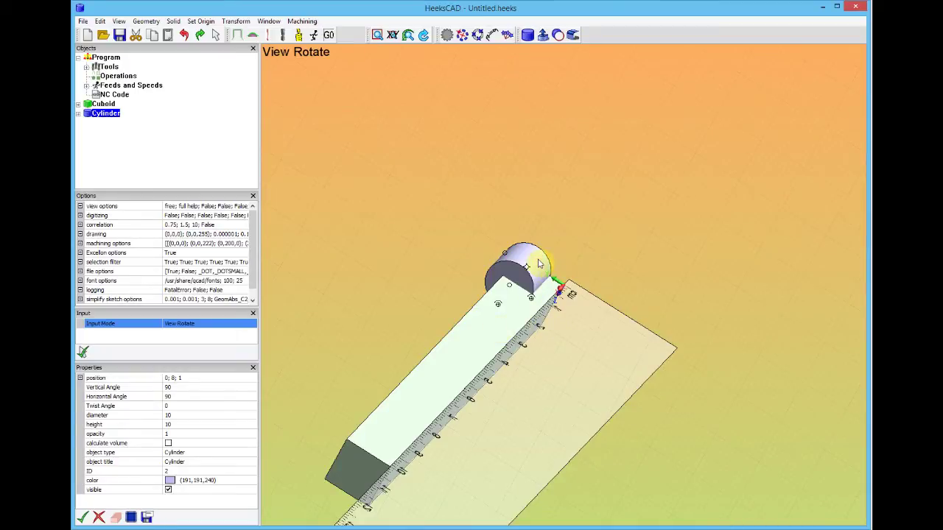
{"action": "left_click_drag", "start_coordinate": [539, 263], "coordinate": [499, 315]}
{"action": "left_click", "coordinate": [504, 309]}
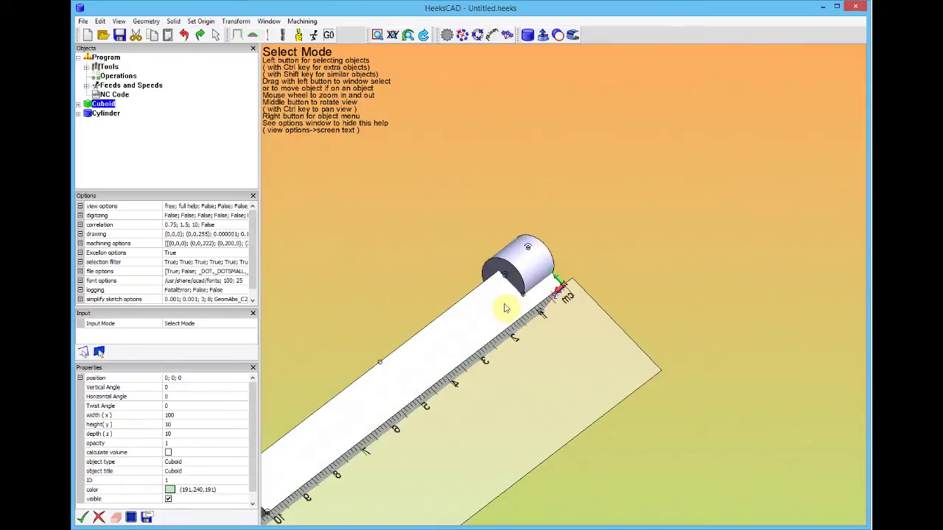
{"action": "left_click", "coordinate": [536, 263], "text": "ctrl"}
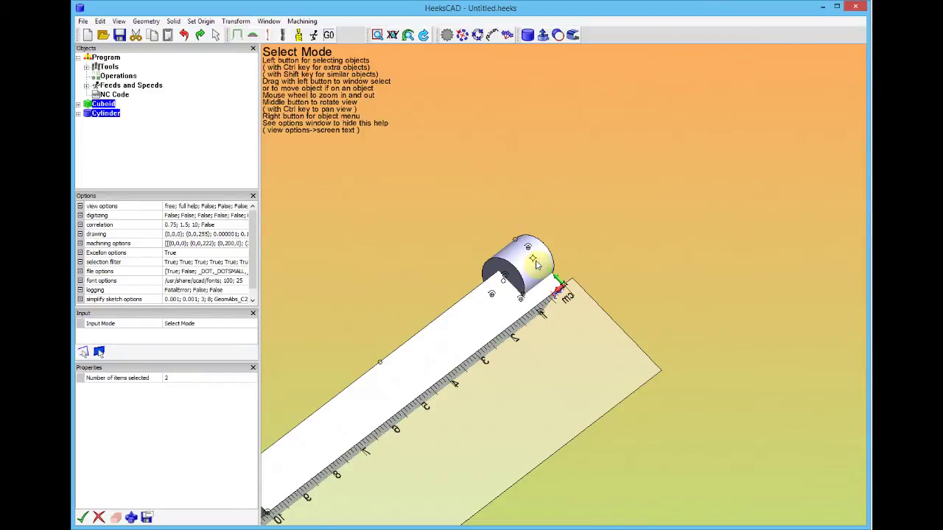
{"action": "left_click", "coordinate": [560, 64]}
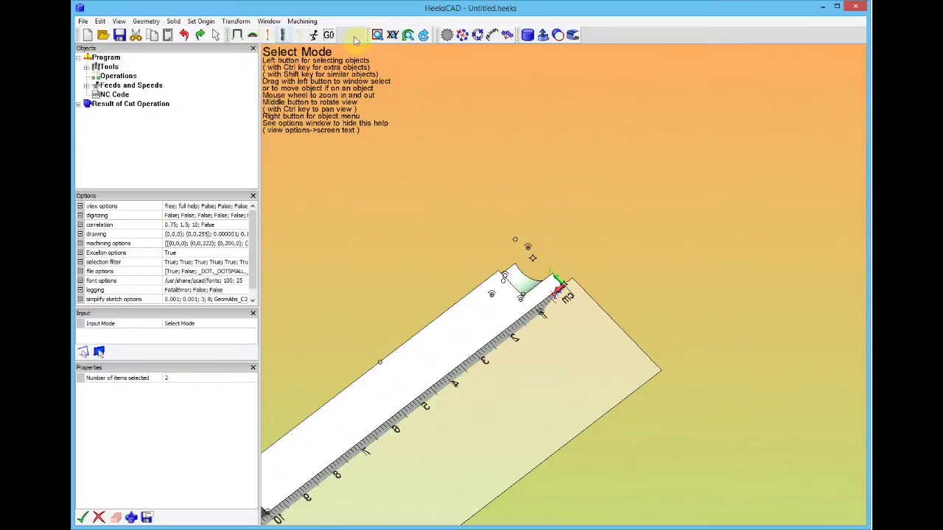
Add three more cylinders around the cut block, one at position 40; 5; 0 and another at 3; -6; -21
{"action": "mouse_move", "coordinate": [409, 36]}
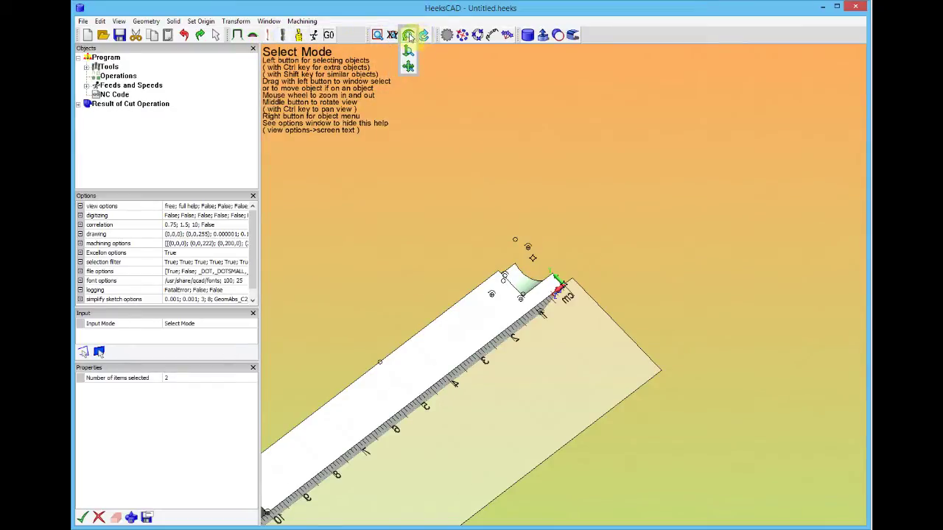
{"action": "left_click", "coordinate": [408, 65]}
{"action": "left_click_drag", "start_coordinate": [591, 148], "coordinate": [515, 145]}
{"action": "left_click", "coordinate": [528, 34]}
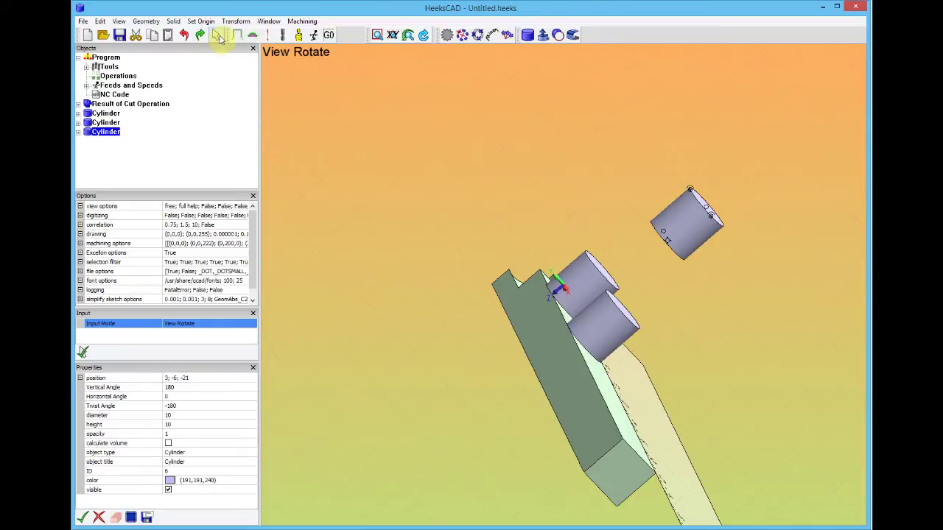
Set the height of the cylinder at position 40; 5; 0 to 40 and move it so it passes through the block
{"action": "left_click", "coordinate": [217, 35]}
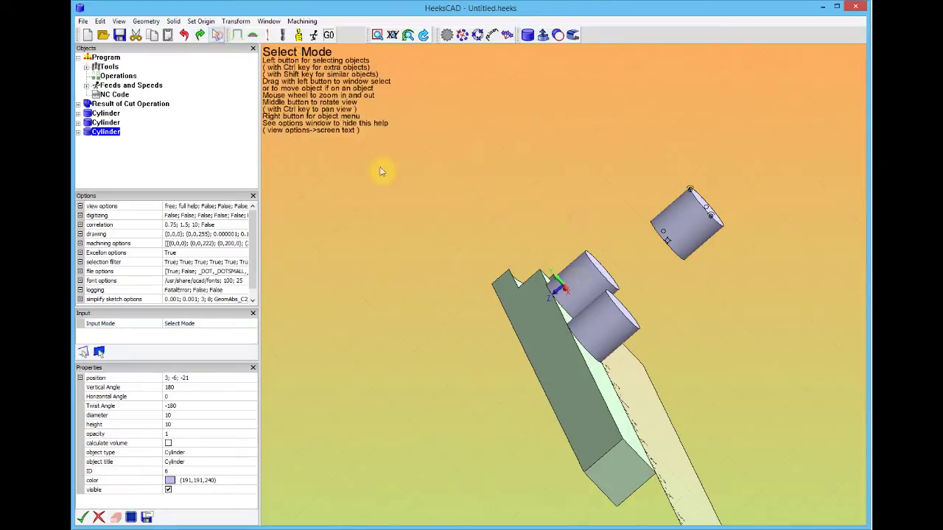
{"action": "left_click", "coordinate": [611, 316]}
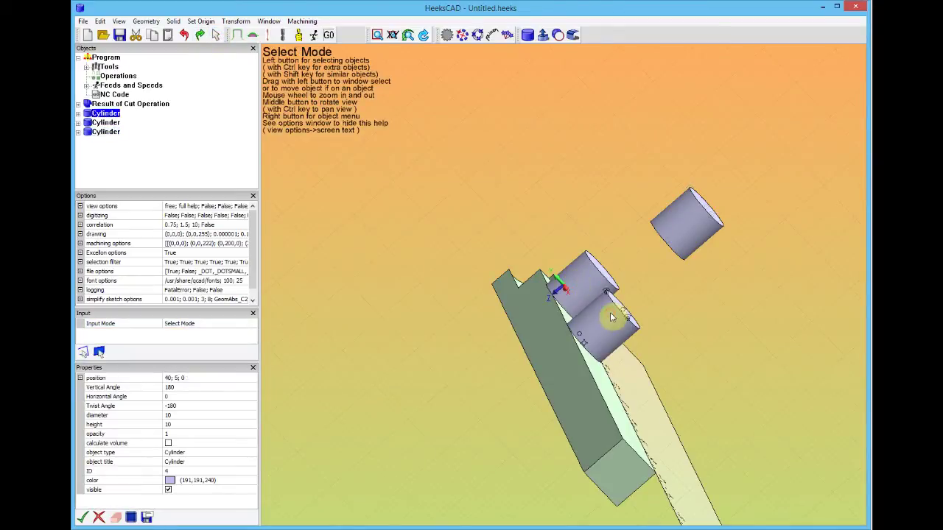
{"action": "left_click", "coordinate": [184, 425]}
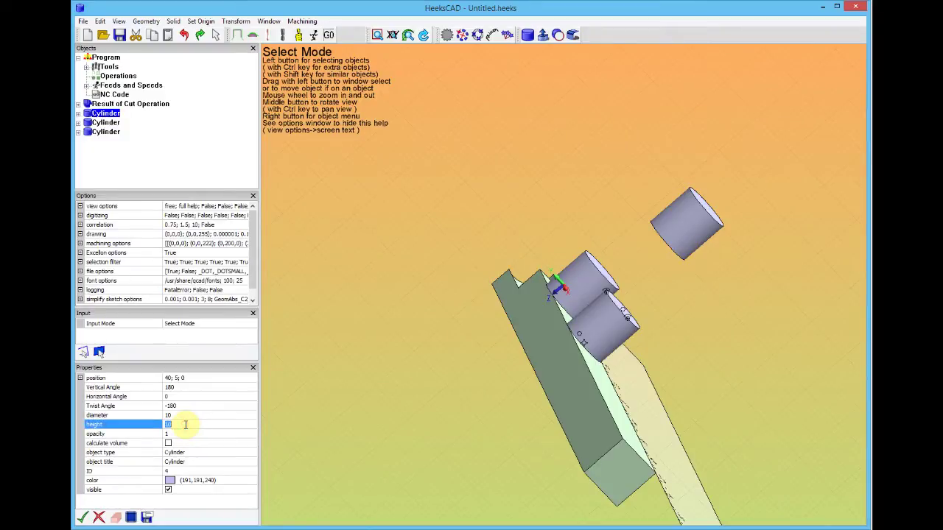
{"action": "type", "text": "4"}
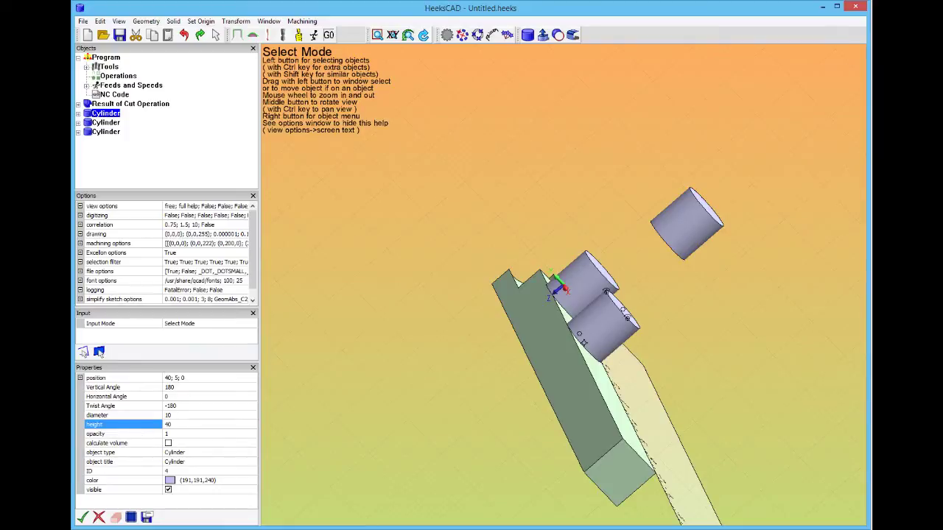
{"action": "left_click", "coordinate": [185, 430]}
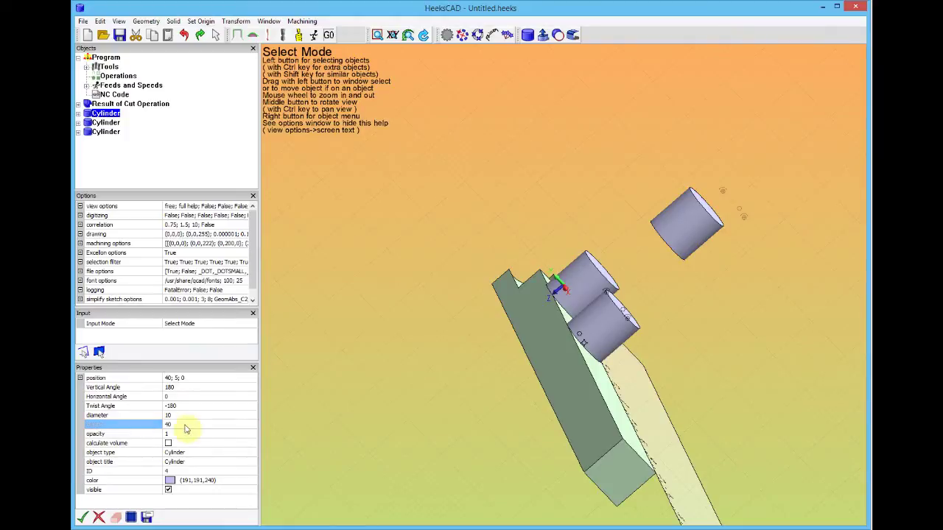
{"action": "left_click", "coordinate": [82, 518]}
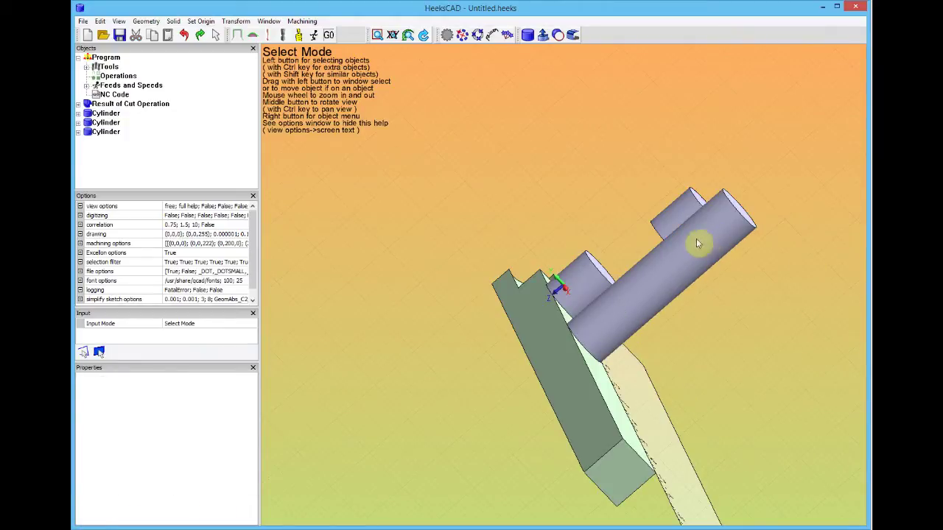
{"action": "left_click_drag", "start_coordinate": [697, 244], "coordinate": [590, 341]}
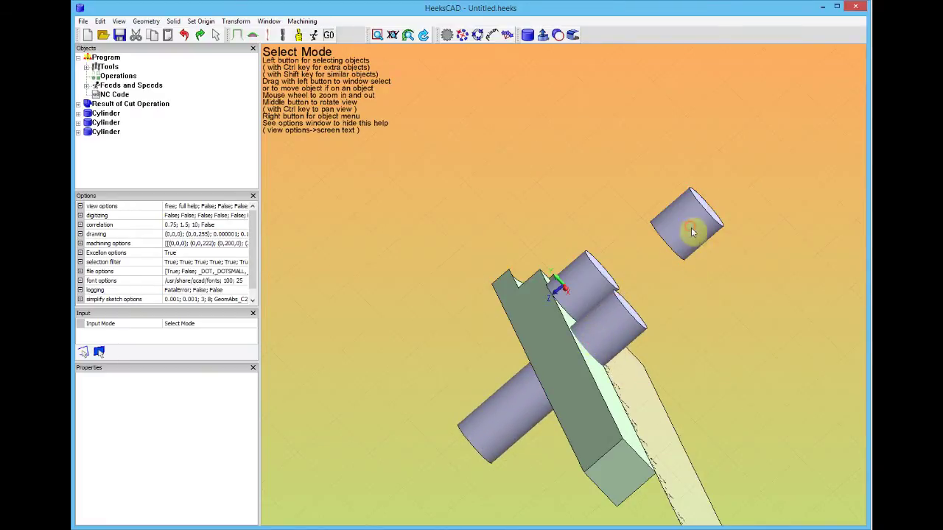
Move the detached cylinder farther from the block and cut all three cylinders out of the block
{"action": "left_click_drag", "start_coordinate": [697, 238], "coordinate": [731, 216]}
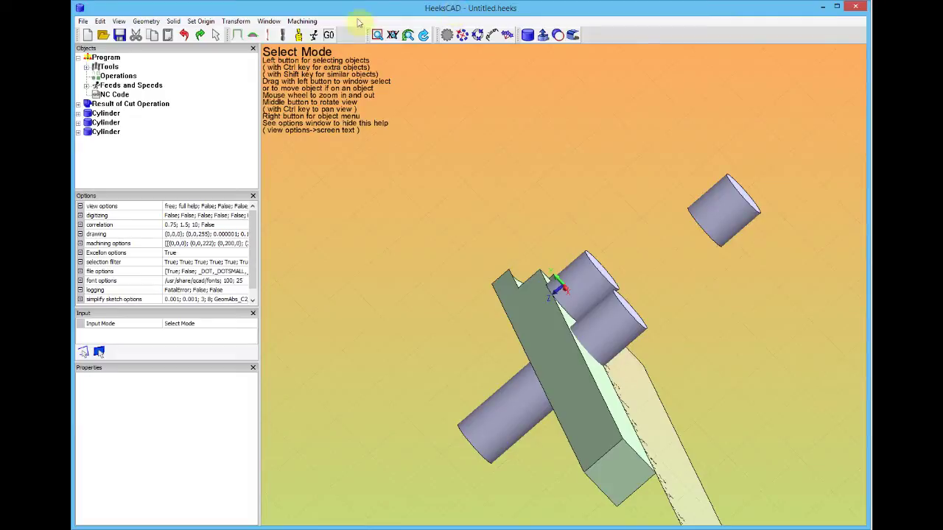
{"action": "left_click", "coordinate": [597, 411]}
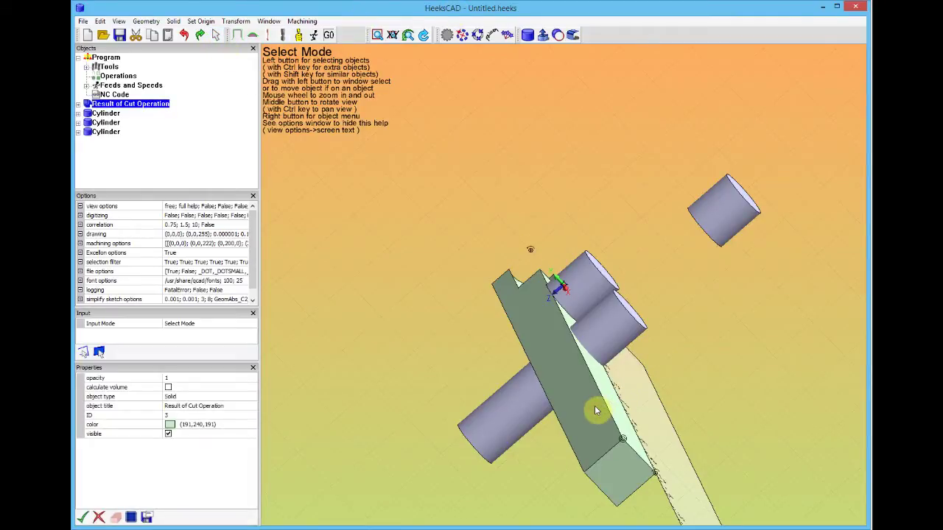
{"action": "left_click", "coordinate": [622, 331], "text": "ctrl"}
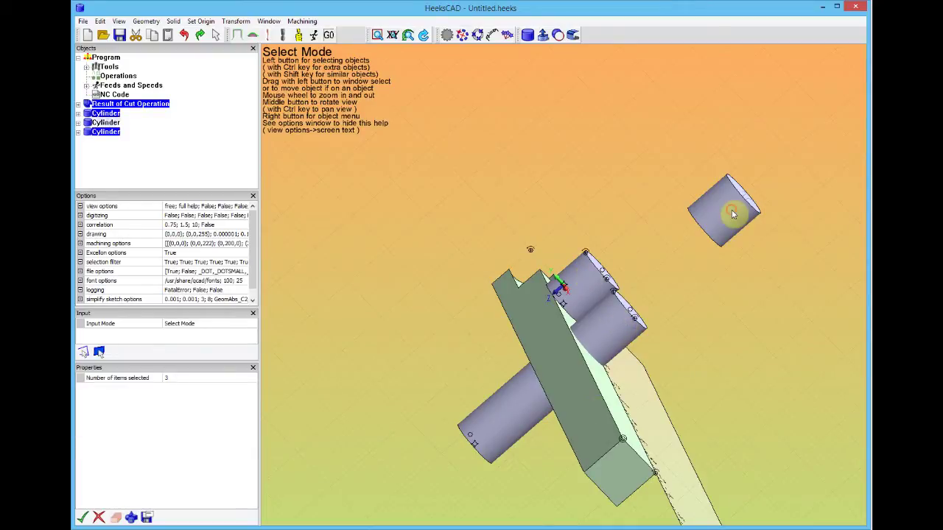
{"action": "mouse_move", "coordinate": [558, 37]}
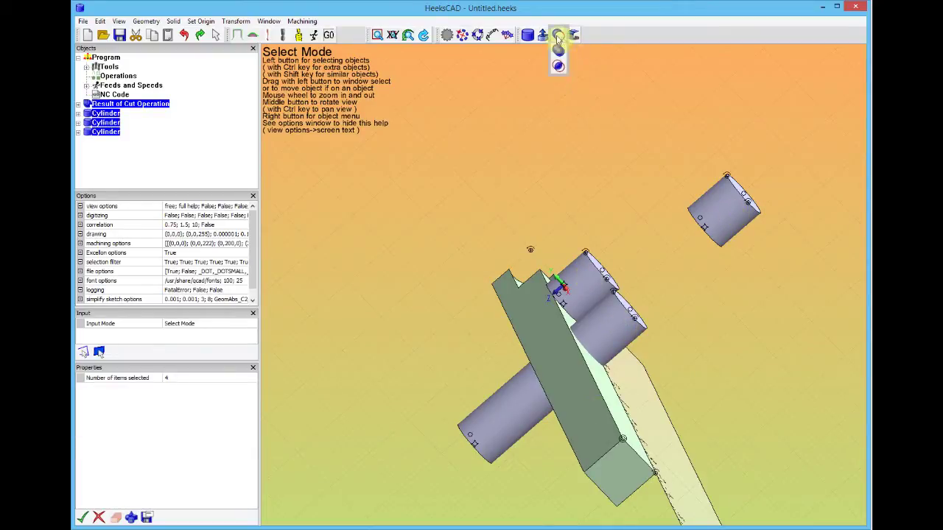
{"action": "left_click", "coordinate": [558, 36]}
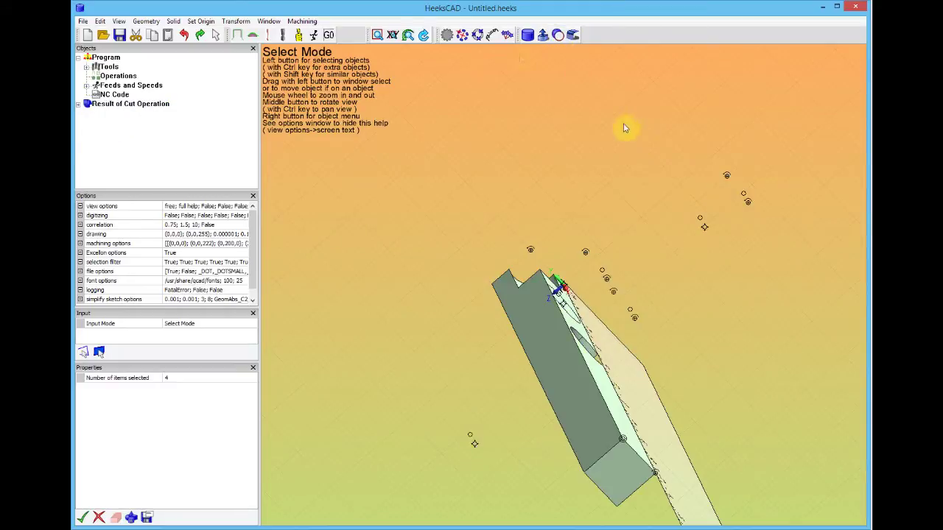
Examine the cut block from several angles to check the openings left by the cylinders
{"action": "left_click", "coordinate": [410, 36]}
{"action": "left_click_drag", "start_coordinate": [700, 181], "coordinate": [726, 218]}
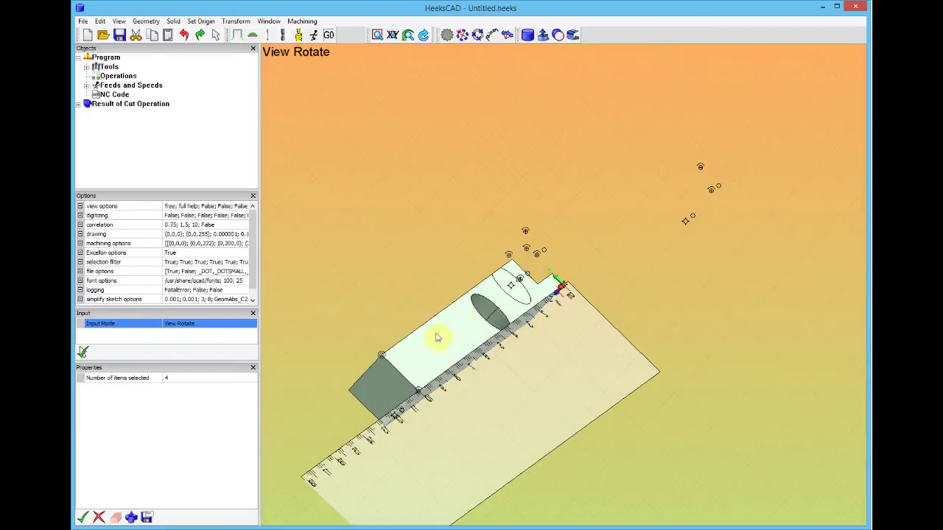
{"action": "mouse_move", "coordinate": [529, 35]}
{"action": "mouse_move", "coordinate": [559, 34]}
{"action": "left_click_drag", "start_coordinate": [735, 325], "coordinate": [723, 343]}
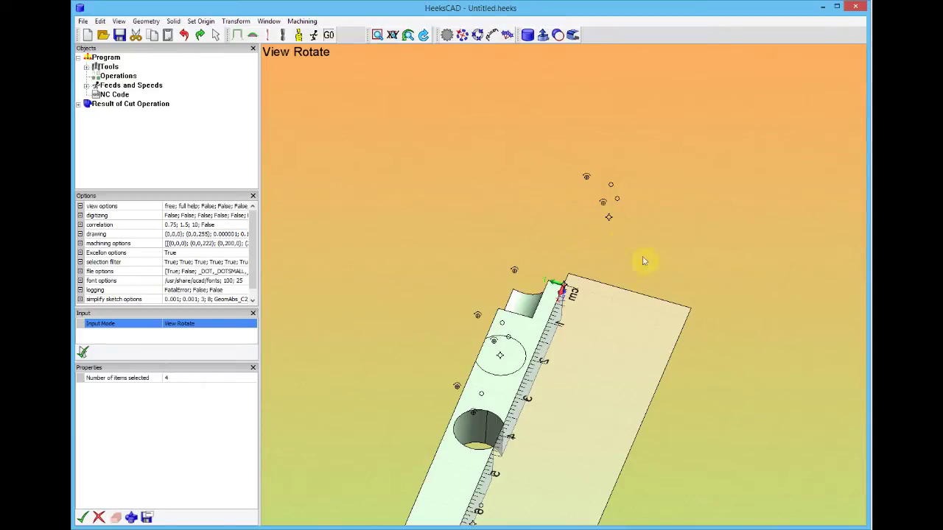
{"action": "mouse_move", "coordinate": [741, 421]}
{"action": "left_mouse_down"}
{"action": "mouse_move", "coordinate": [744, 379]}
{"action": "mouse_move", "coordinate": [773, 391]}
{"action": "mouse_move", "coordinate": [766, 375]}
{"action": "mouse_move", "coordinate": [741, 373]}
{"action": "mouse_move", "coordinate": [738, 404]}
{"action": "left_mouse_up"}
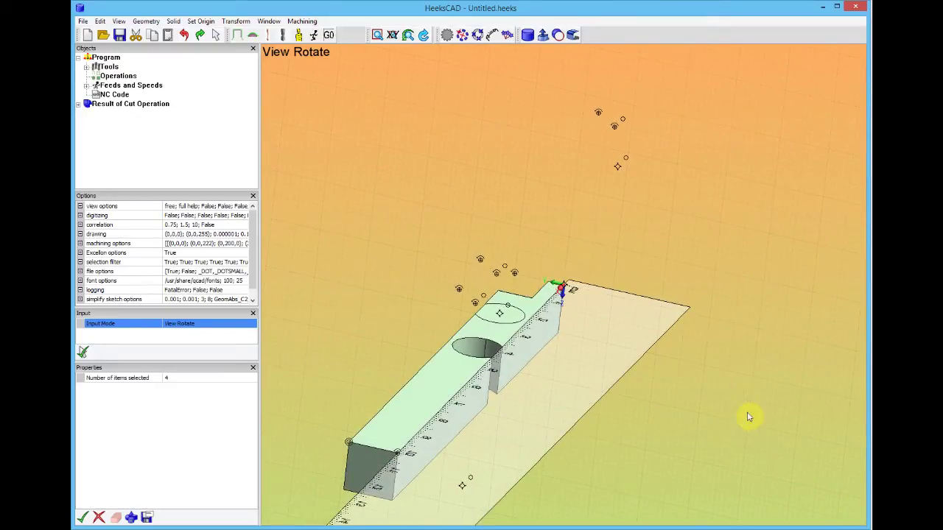
{"action": "left_click_drag", "start_coordinate": [747, 415], "coordinate": [751, 396]}
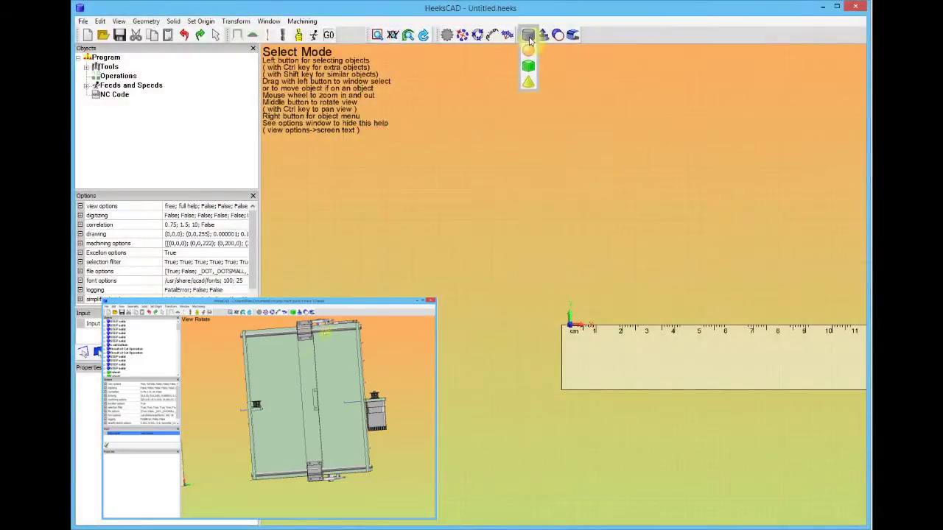
Insert a cylinder at the origin of the empty drawing with a diameter of 16 and a height of 200
{"action": "left_click", "coordinate": [529, 36]}
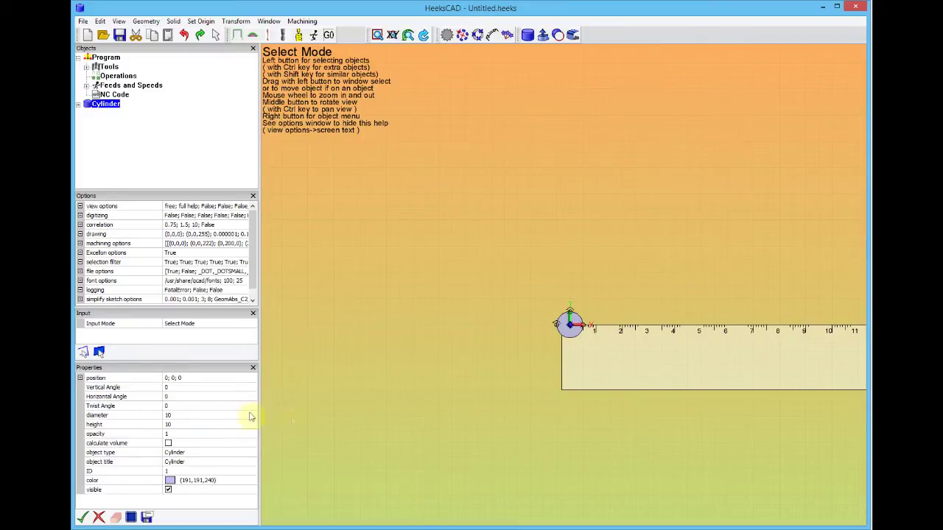
{"action": "left_click", "coordinate": [208, 416]}
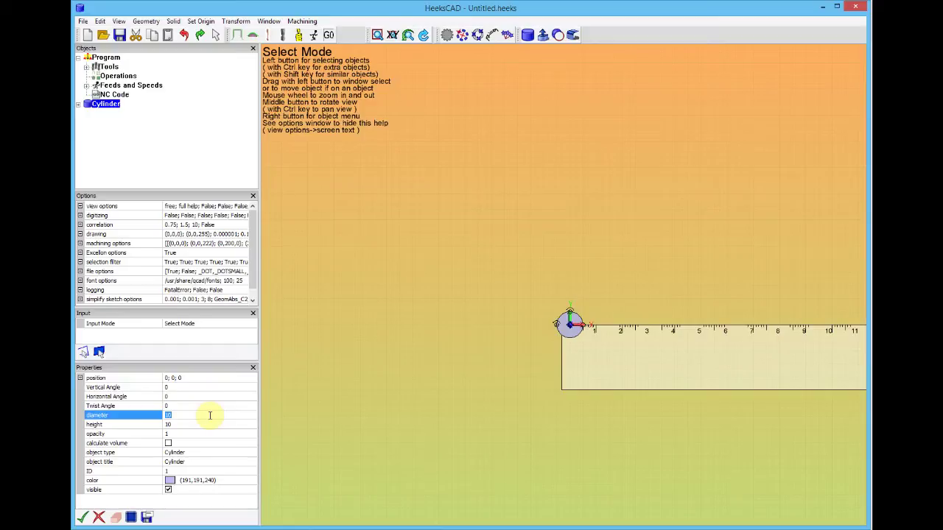
{"action": "left_click", "coordinate": [81, 517]}
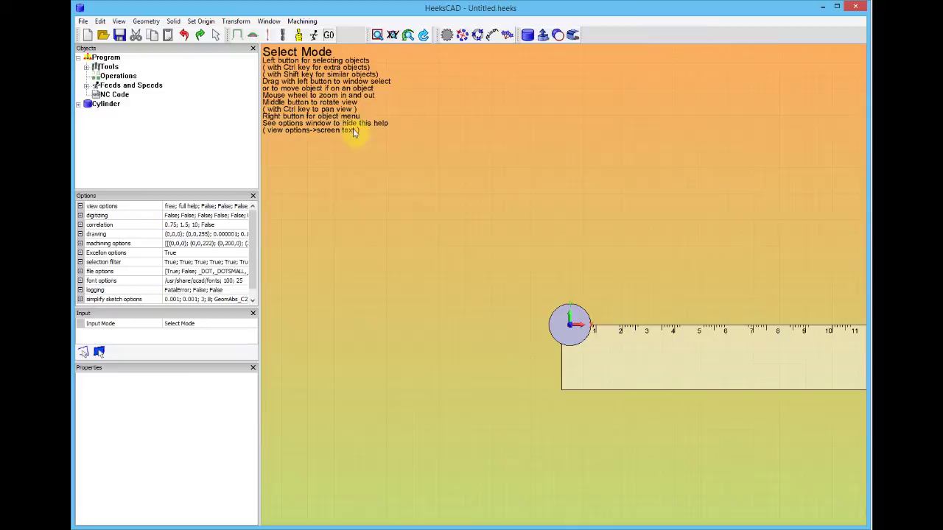
{"action": "left_click", "coordinate": [562, 330]}
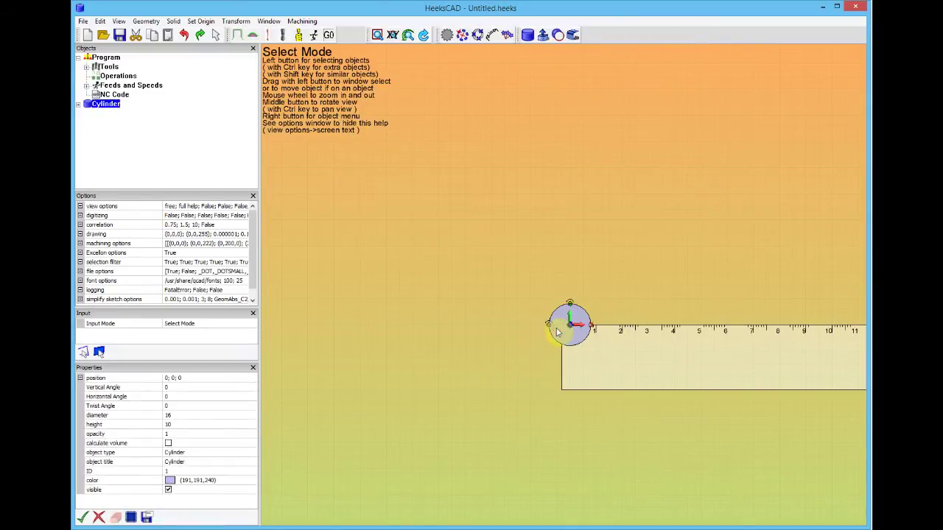
{"action": "left_click", "coordinate": [186, 426]}
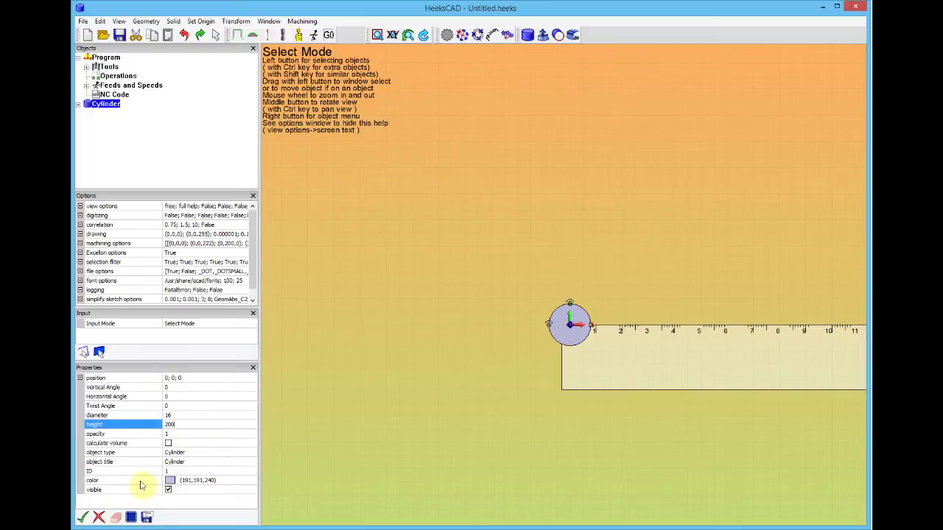
{"action": "left_click", "coordinate": [83, 518]}
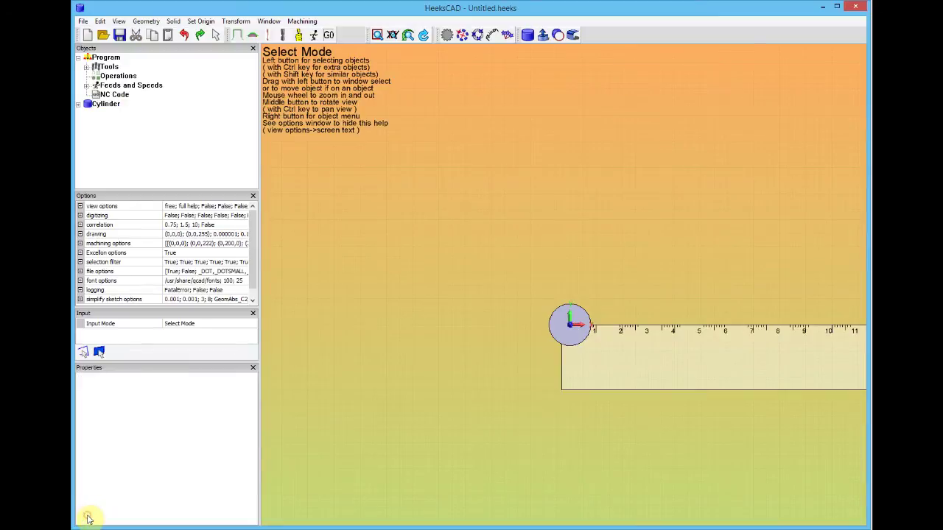
Insert a second cylinder at the origin around the long rod and set its diameter to 28
{"action": "left_click", "coordinate": [424, 38]}
{"action": "left_click_drag", "start_coordinate": [465, 369], "coordinate": [496, 341]}
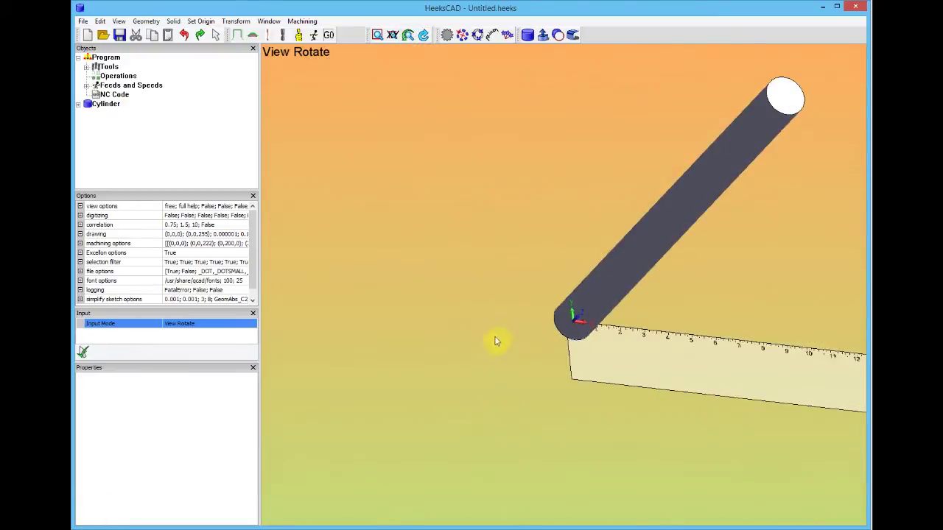
{"action": "left_click_drag", "start_coordinate": [516, 305], "coordinate": [432, 273]}
{"action": "mouse_move", "coordinate": [529, 37]}
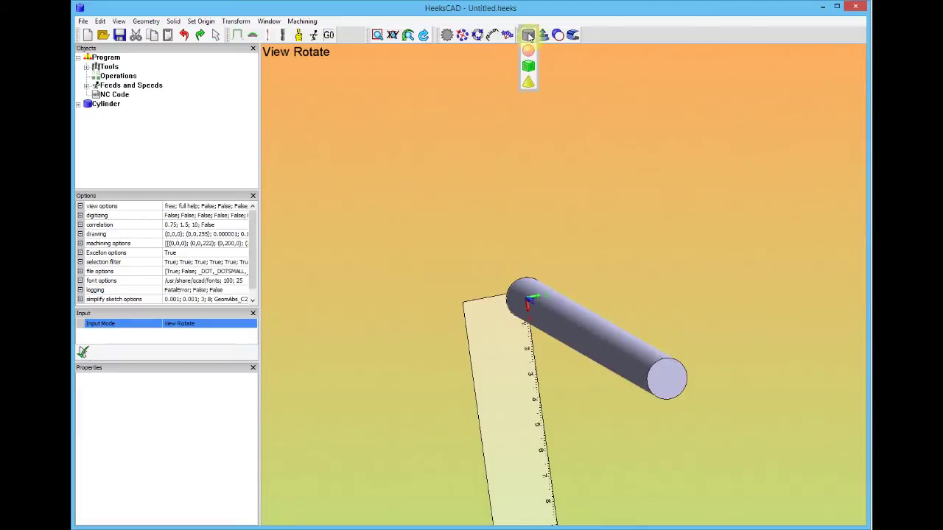
{"action": "left_click", "coordinate": [529, 35]}
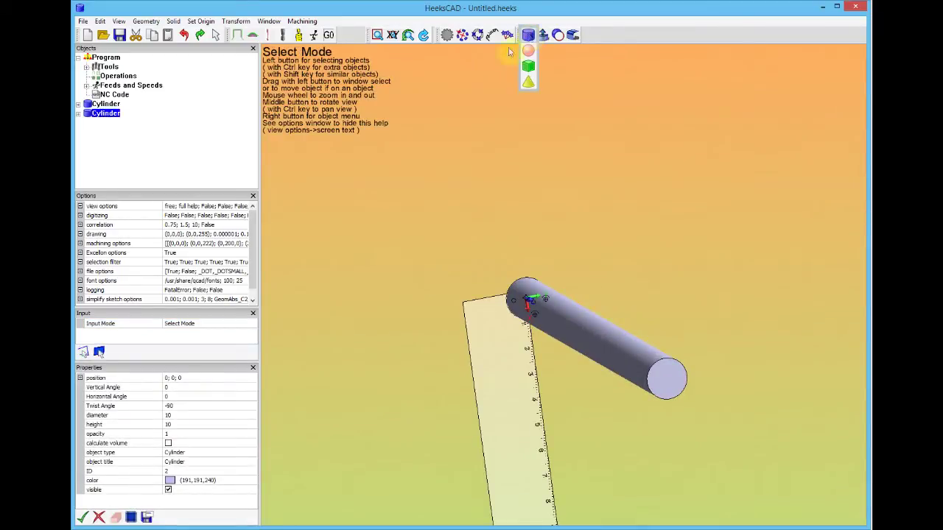
{"action": "left_click", "coordinate": [187, 416]}
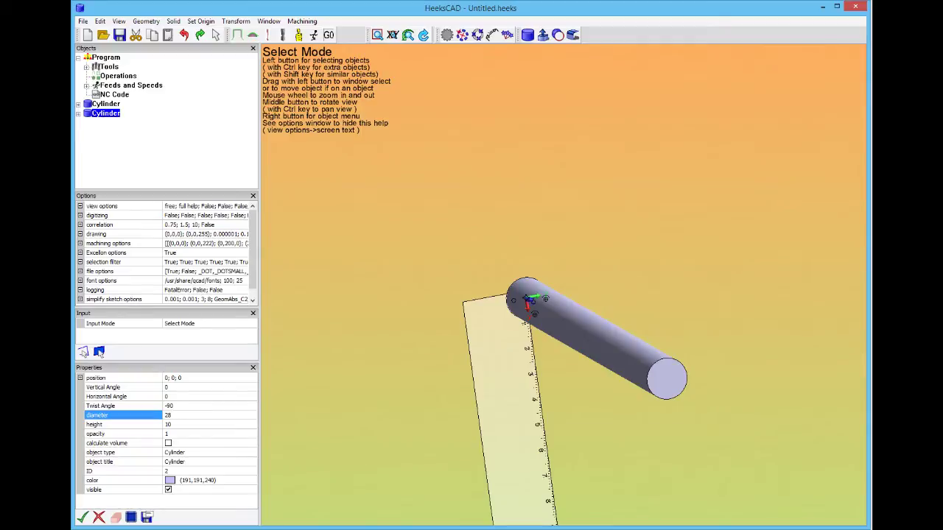
{"action": "key", "text": "Return"}
{"action": "left_click", "coordinate": [83, 518]}
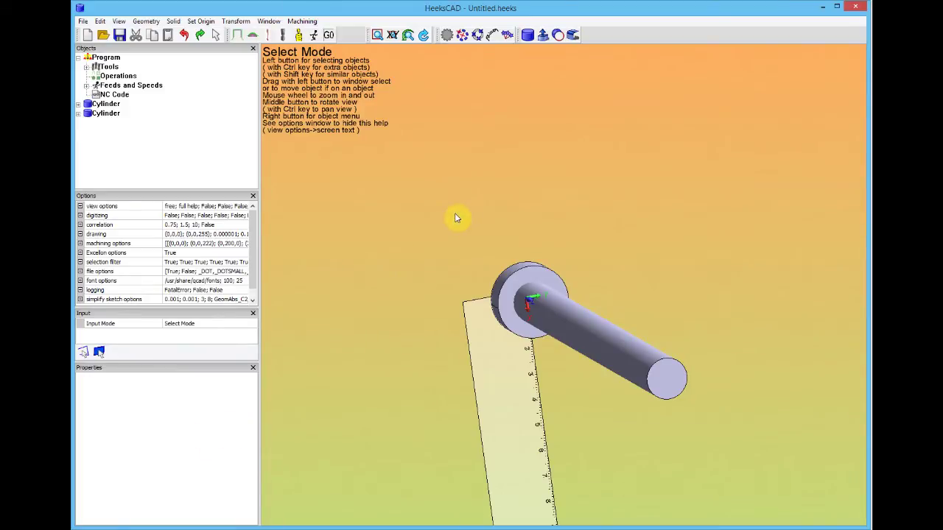
Set the height of the thicker cylinder around the rod to 50
{"action": "left_click", "coordinate": [533, 269]}
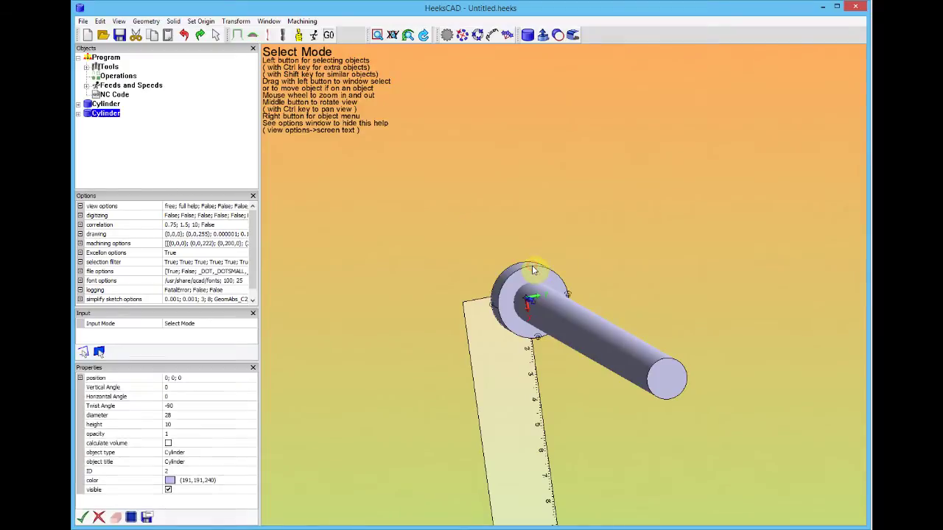
{"action": "left_click", "coordinate": [186, 425]}
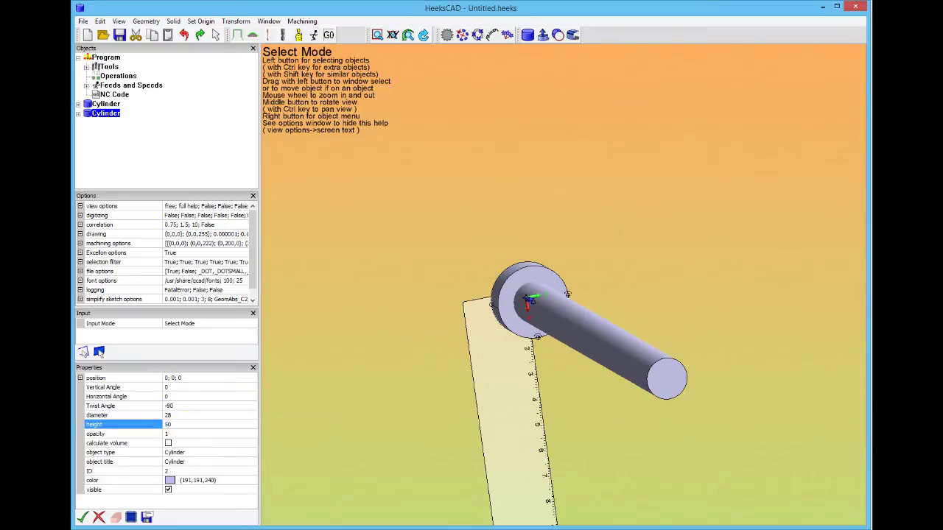
{"action": "key", "text": "Return"}
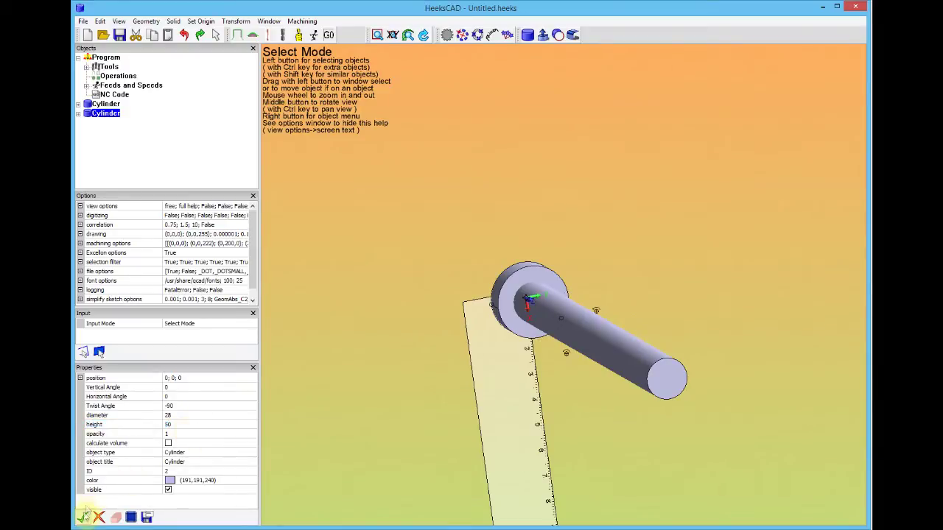
{"action": "left_click", "coordinate": [84, 518]}
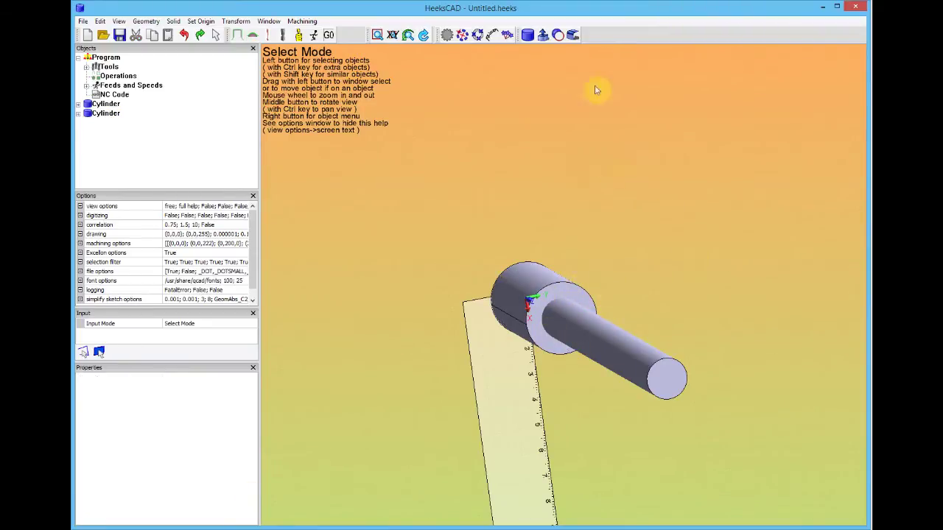
Copy the thick cylinder and the long rod together
{"action": "mouse_move", "coordinate": [561, 39]}
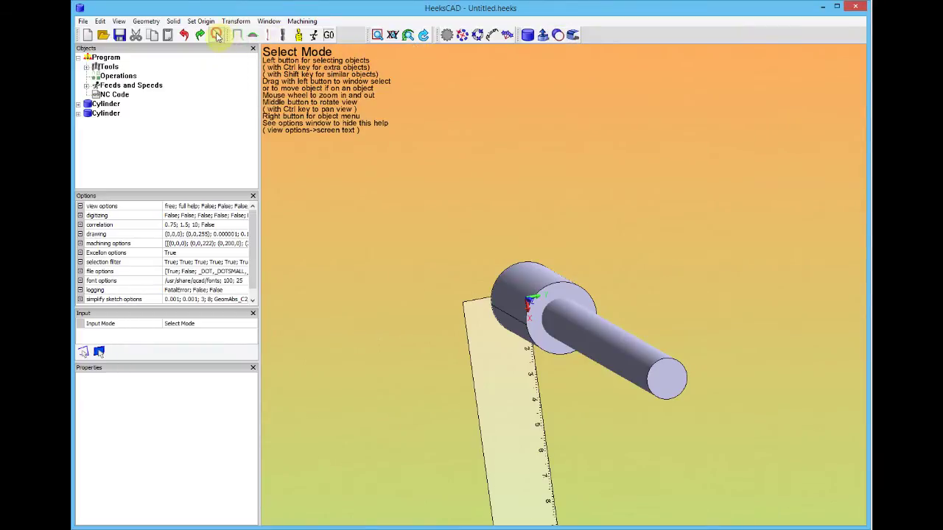
{"action": "left_click", "coordinate": [564, 296]}
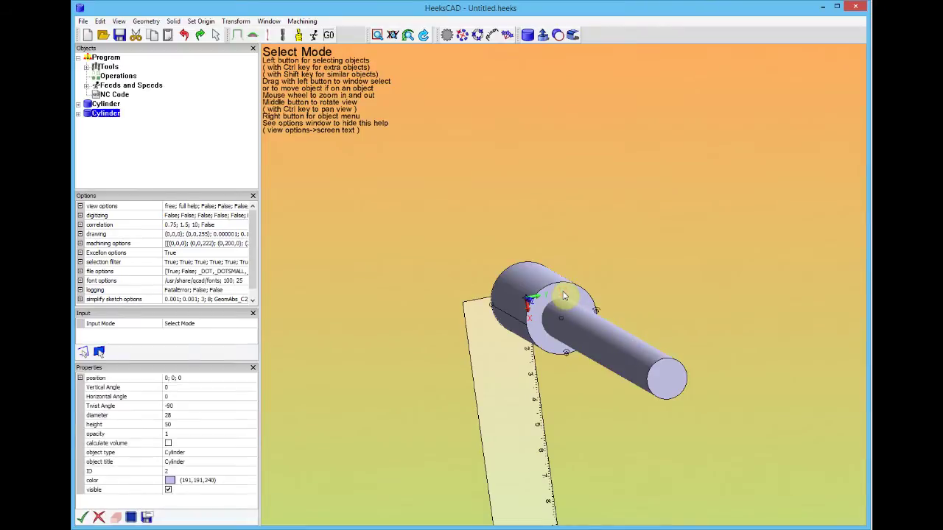
{"action": "left_click", "coordinate": [617, 337], "text": "ctrl"}
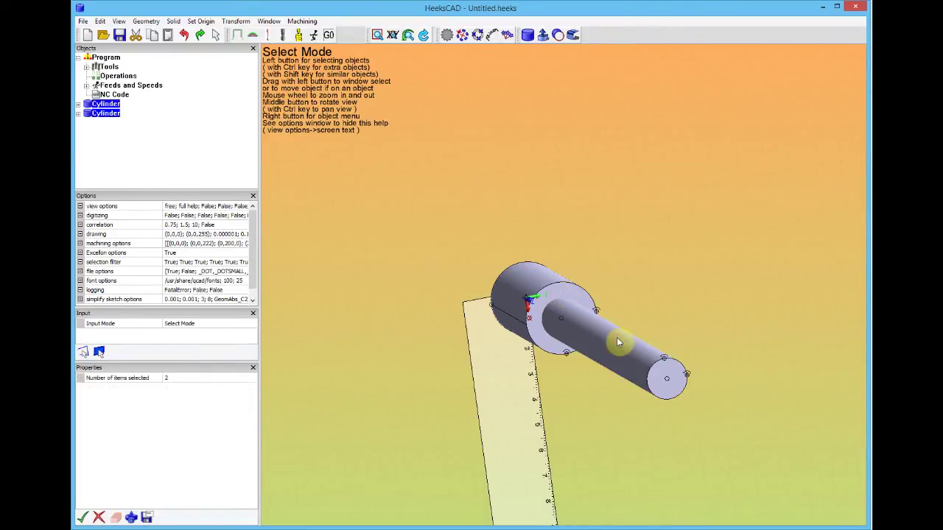
{"action": "right_click", "coordinate": [617, 340]}
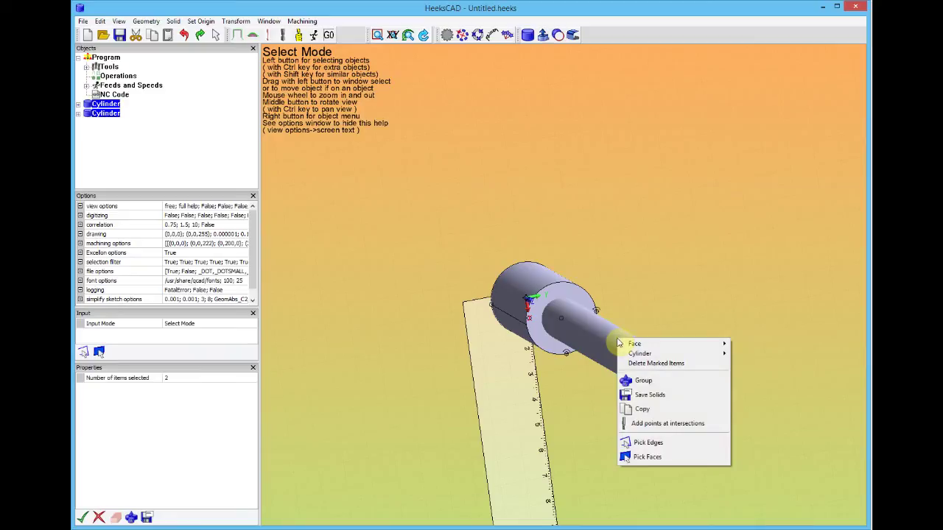
{"action": "left_click", "coordinate": [649, 412]}
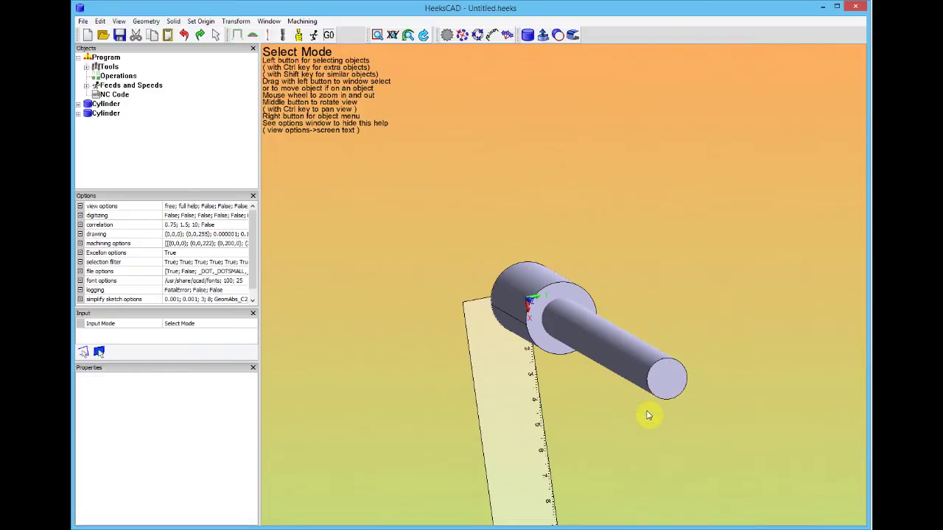
{"action": "mouse_move", "coordinate": [560, 38]}
{"action": "left_click", "coordinate": [560, 38]}
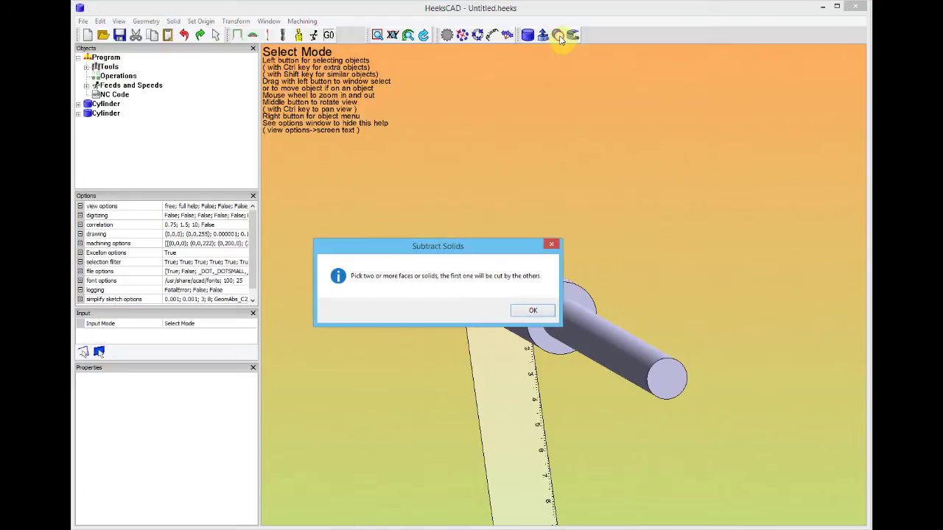
{"action": "left_click", "coordinate": [553, 312]}
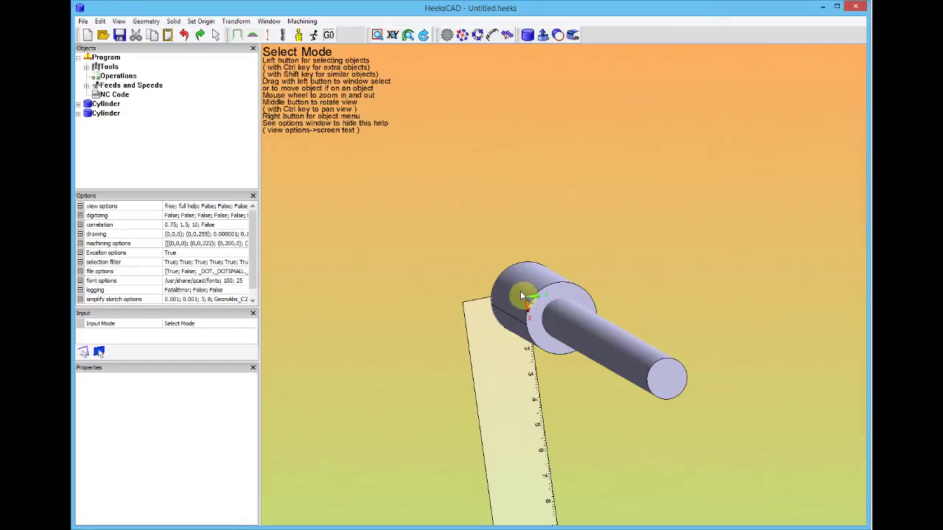
Subtract the long rod from the thick cylinder to leave a hollow sleeve
{"action": "left_click", "coordinate": [519, 294]}
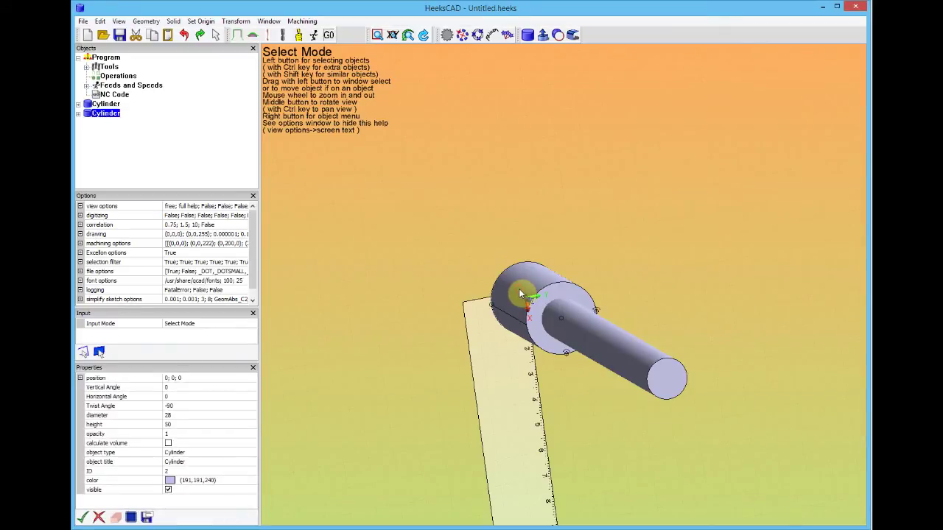
{"action": "left_click", "coordinate": [590, 341], "text": "ctrl"}
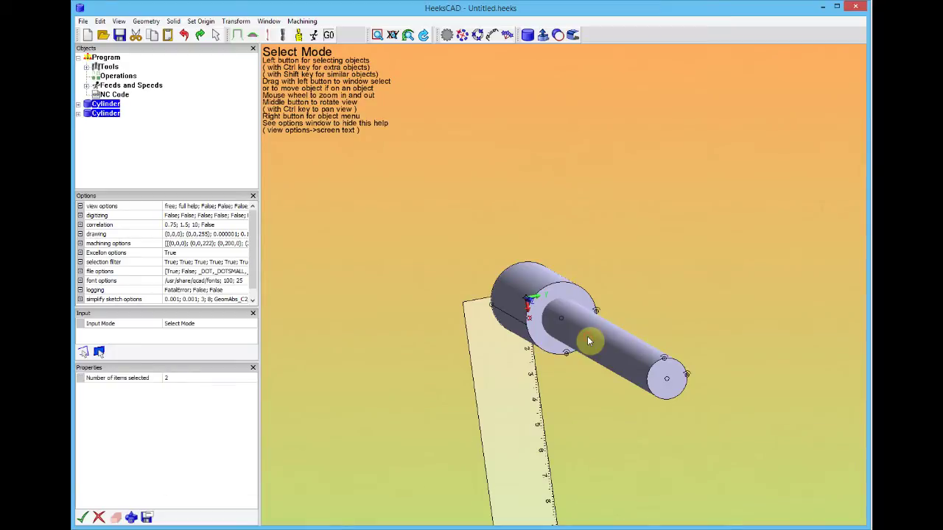
{"action": "left_click", "coordinate": [543, 34]}
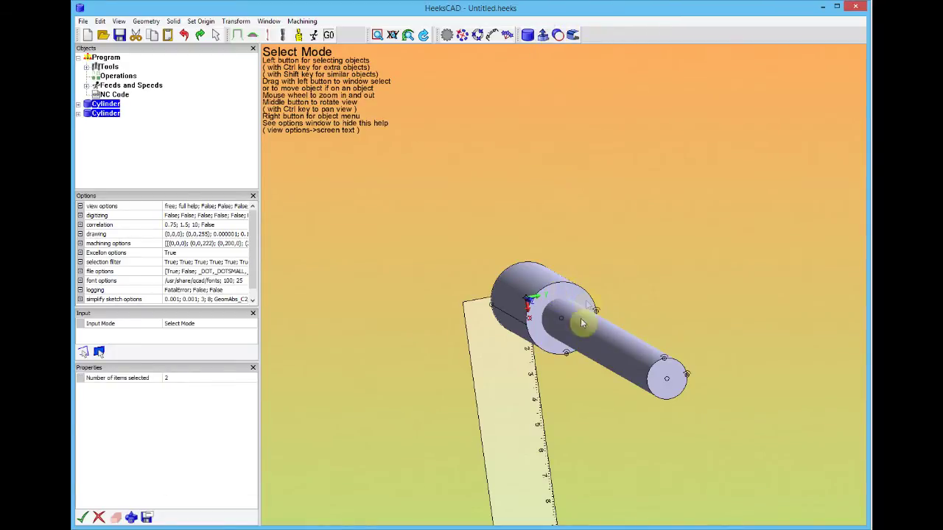
{"action": "mouse_move", "coordinate": [559, 43]}
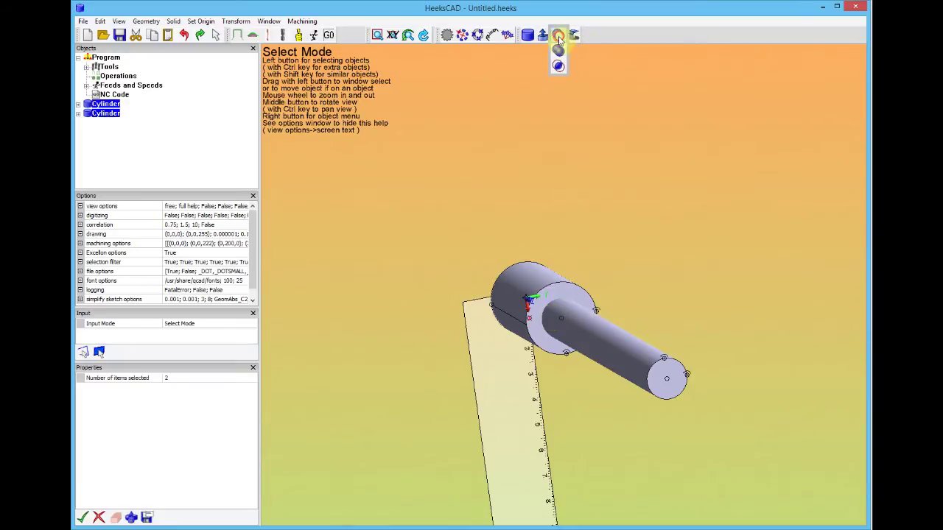
{"action": "left_click", "coordinate": [559, 38]}
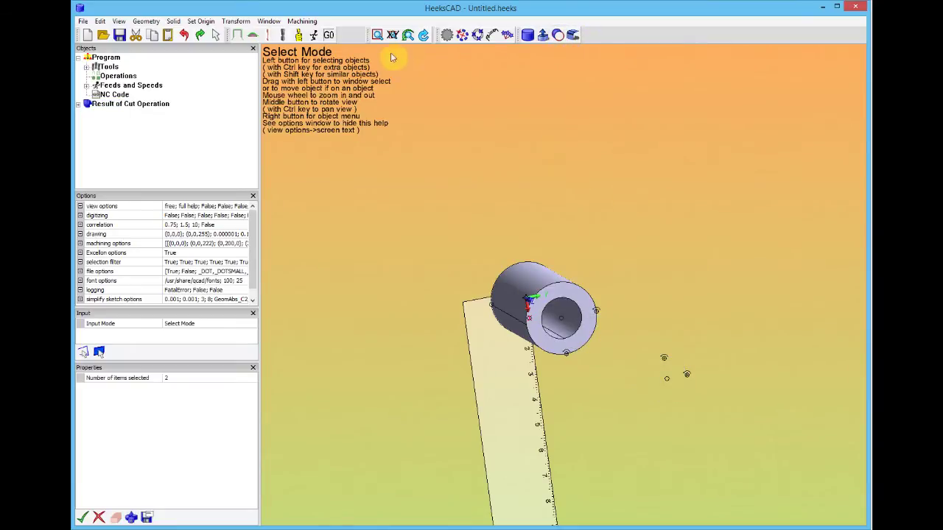
Paste the copied rod and thick cylinder into the drawing with the hollow sleeve
{"action": "mouse_move", "coordinate": [388, 44]}
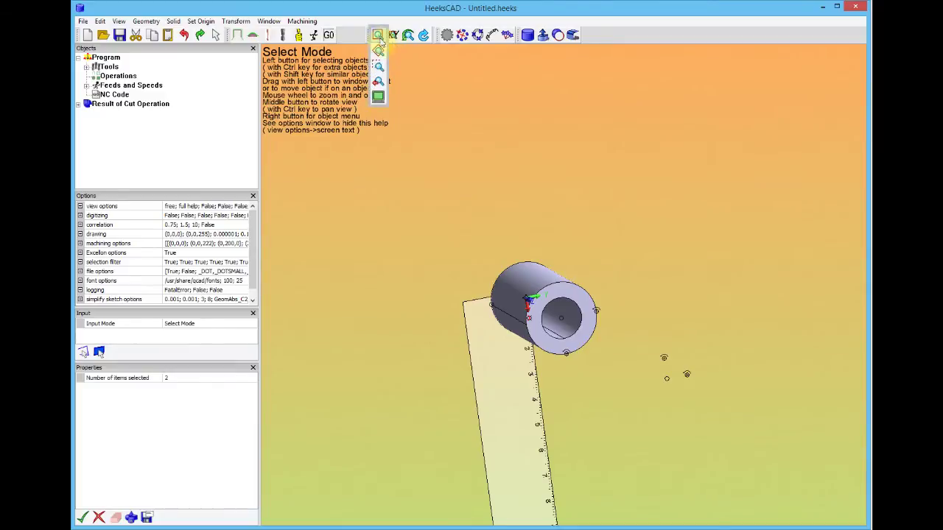
{"action": "left_click", "coordinate": [408, 38]}
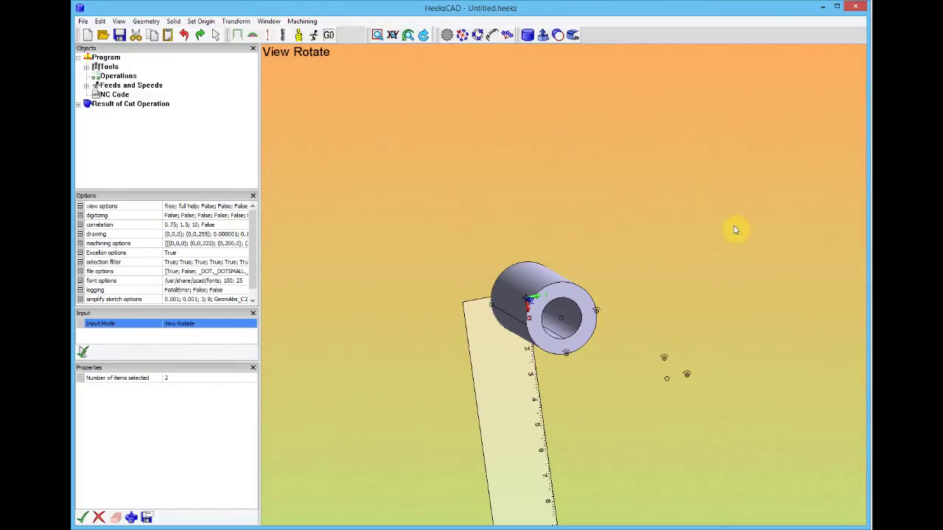
{"action": "left_click_drag", "start_coordinate": [734, 227], "coordinate": [750, 247]}
{"action": "right_click", "coordinate": [557, 163]}
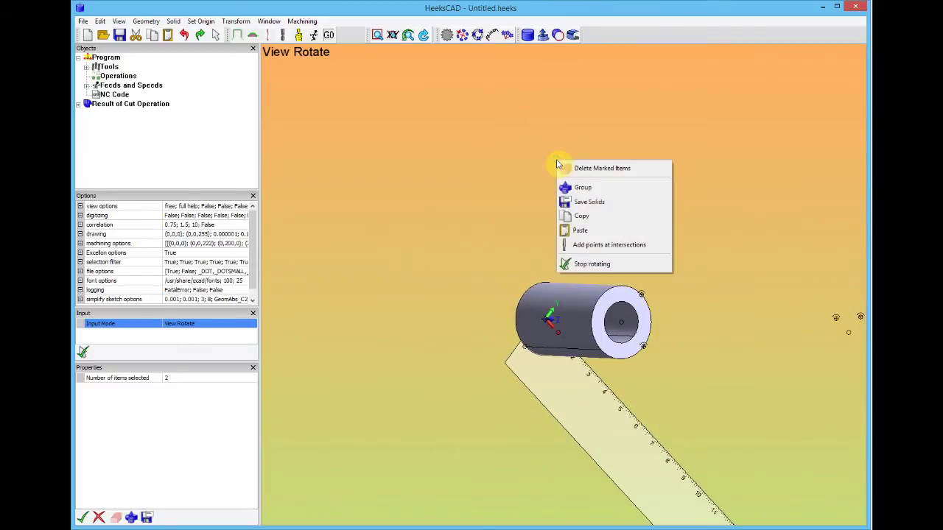
{"action": "left_click", "coordinate": [596, 232]}
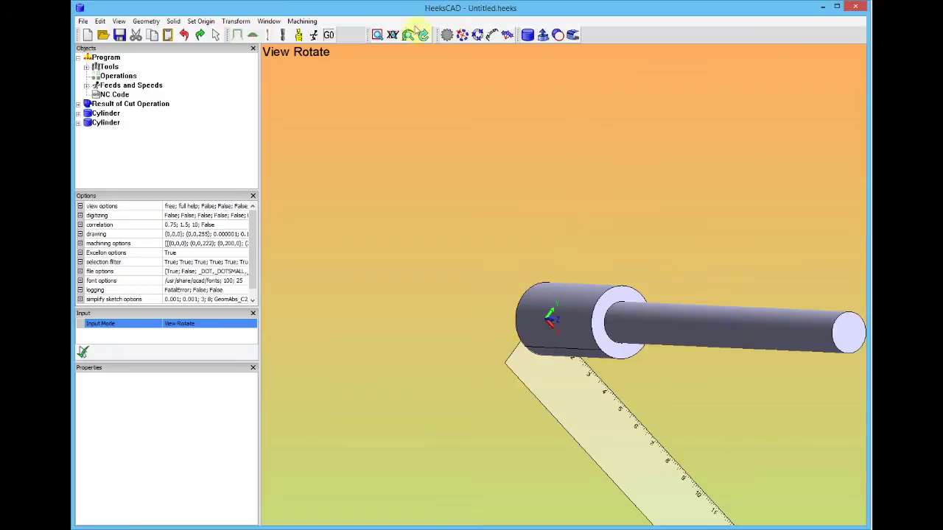
Slide the pasted rod along its axis so it sticks out of both ends of the thick cylinder
{"action": "mouse_move", "coordinate": [408, 35]}
{"action": "left_click_drag", "start_coordinate": [388, 100], "coordinate": [442, 141]}
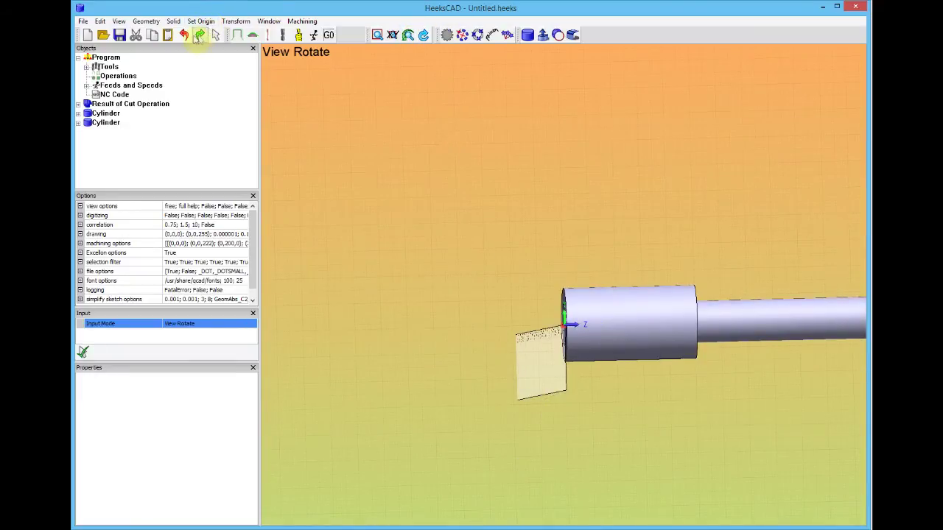
{"action": "left_click", "coordinate": [215, 35]}
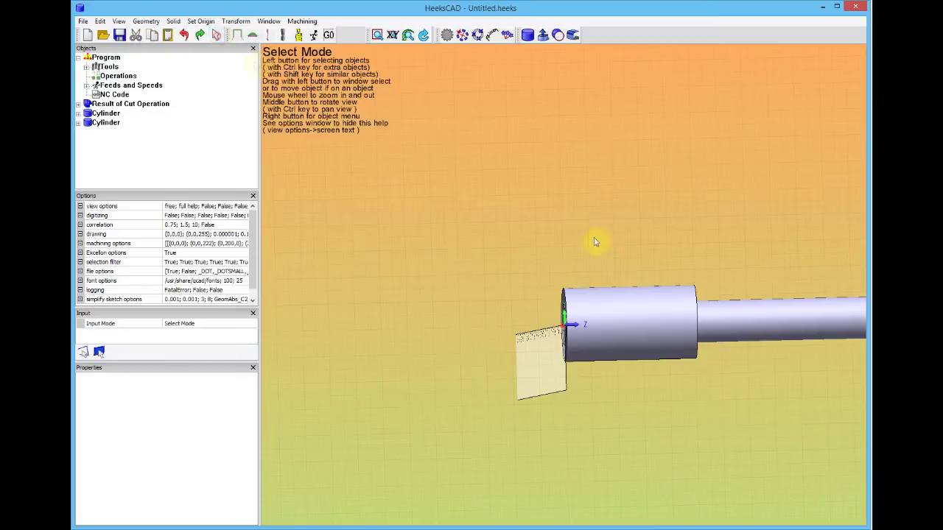
{"action": "left_click_drag", "start_coordinate": [804, 318], "coordinate": [590, 326]}
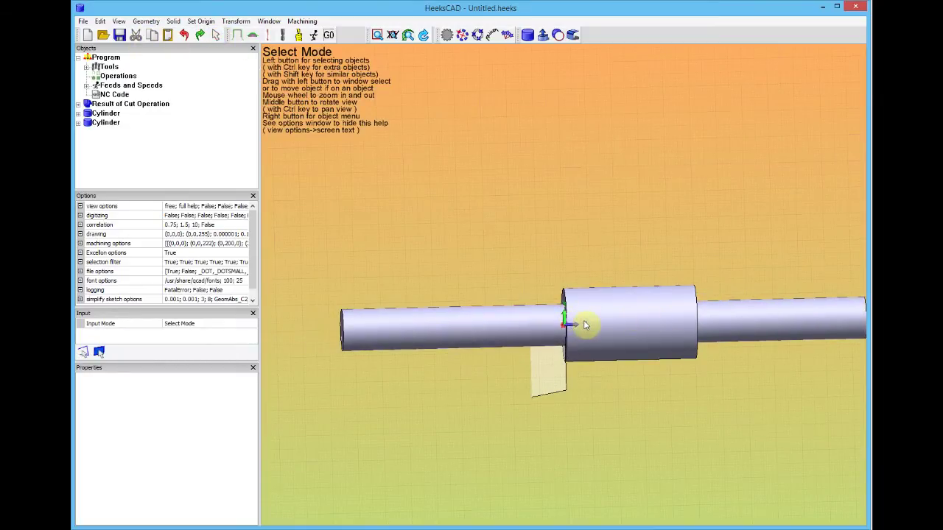
{"action": "left_click", "coordinate": [408, 35]}
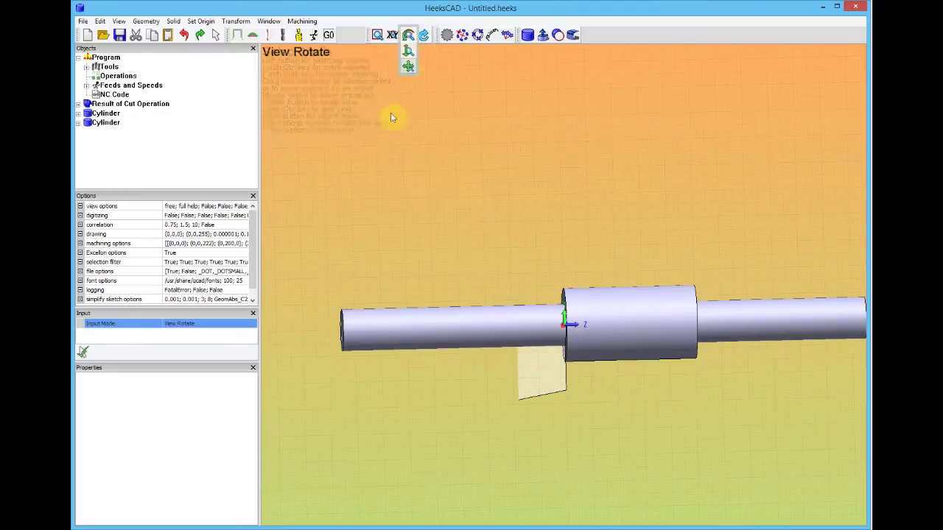
{"action": "left_click_drag", "start_coordinate": [379, 124], "coordinate": [345, 134]}
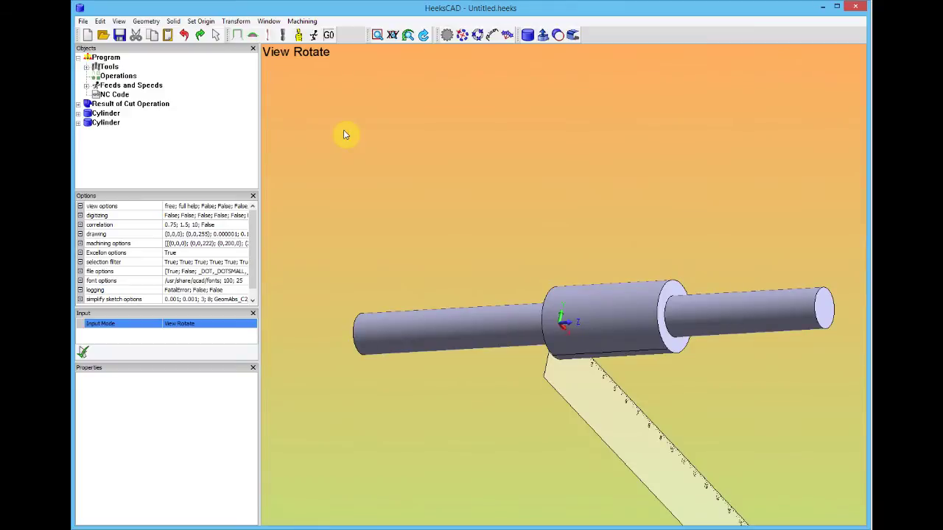
Switch to the McMaster-Carr website and request the 3-D STEP file of the closed steel linear ball bearing for a 16 mm shaft
{"action": "key", "text": "alt+Tab"}
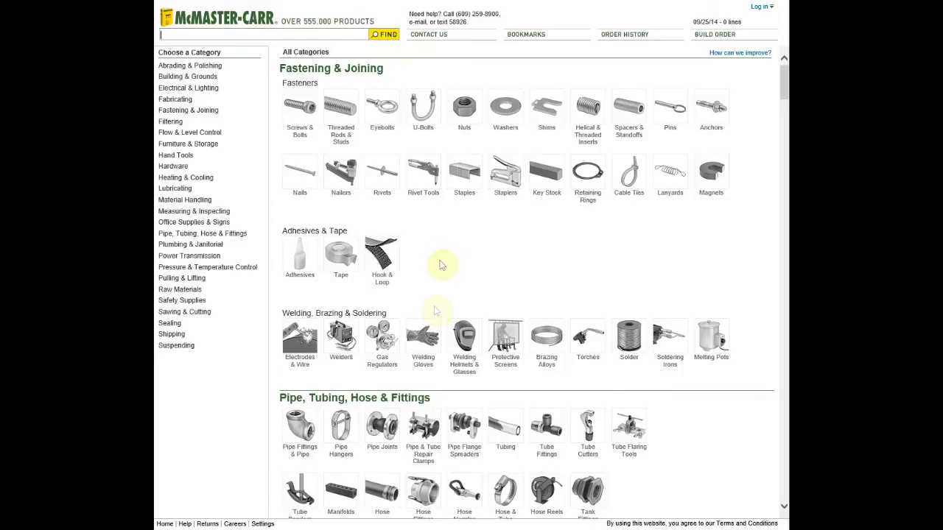
{"action": "left_click", "coordinate": [189, 1]}
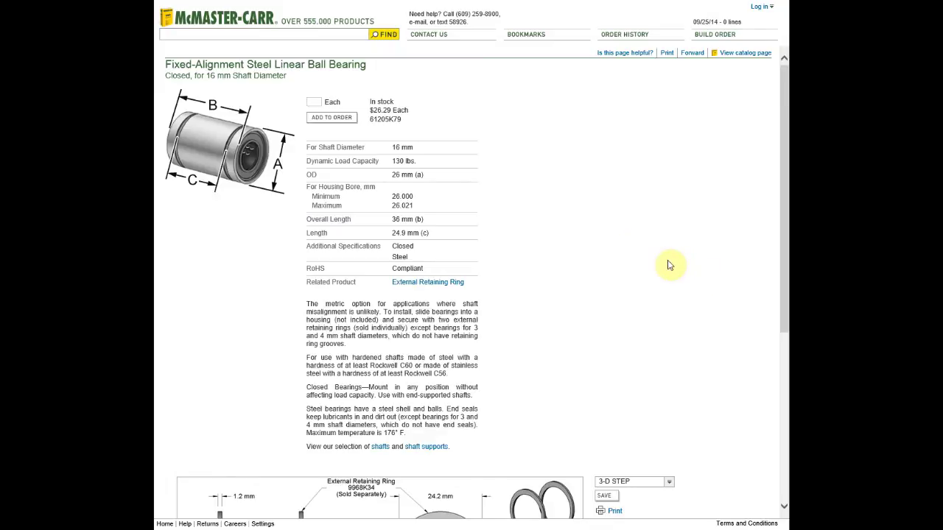
{"action": "scroll", "coordinate": [669, 265], "scroll_direction": "down", "scroll_amount": 3}
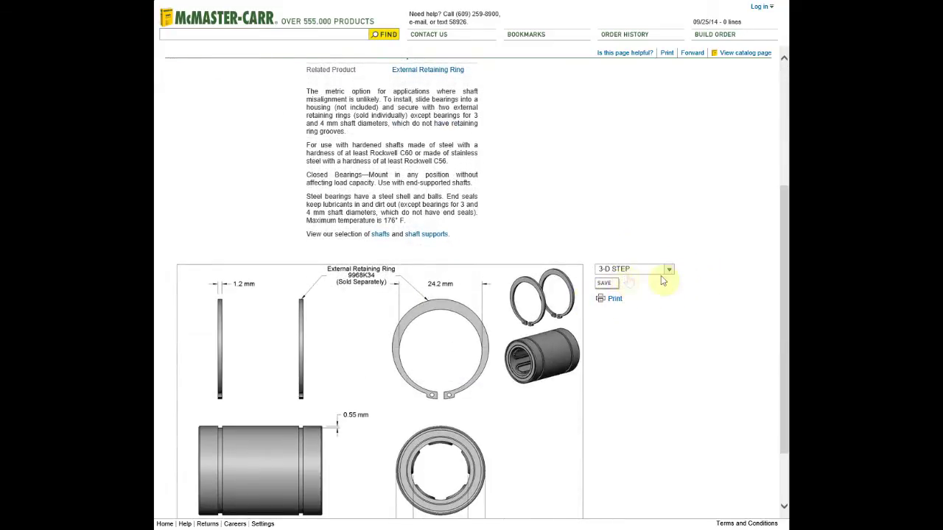
{"action": "left_click", "coordinate": [612, 287]}
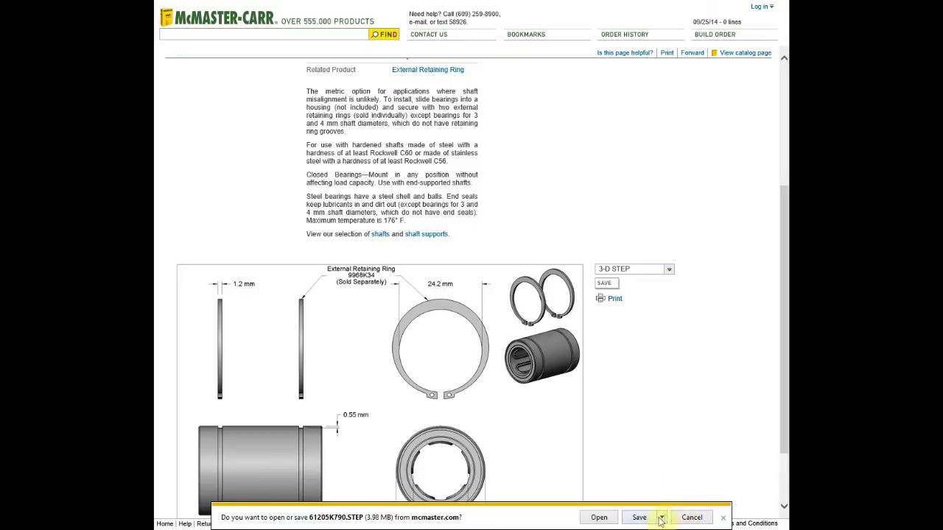
Save the bearing download as 16mm linear bearing.STEP in the pnp mech folder, replacing the existing file
{"action": "left_click", "coordinate": [662, 518]}
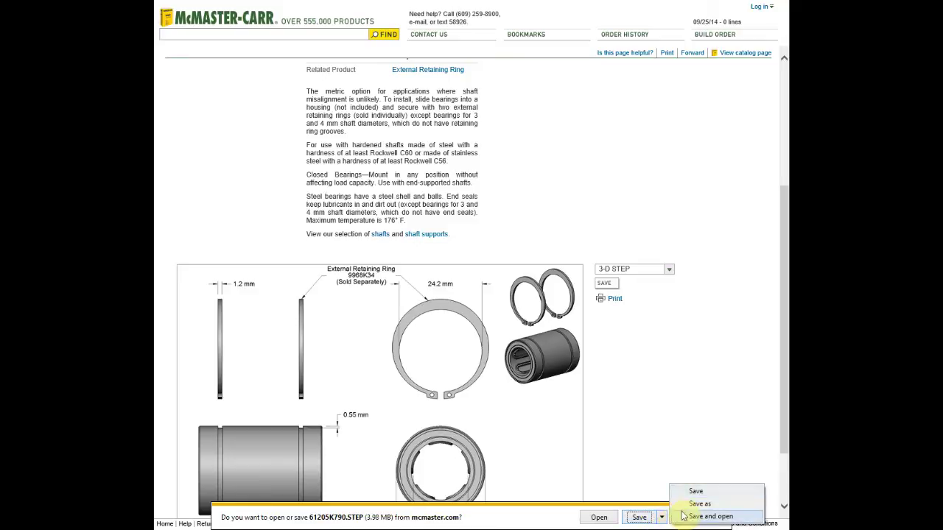
{"action": "left_click", "coordinate": [694, 506]}
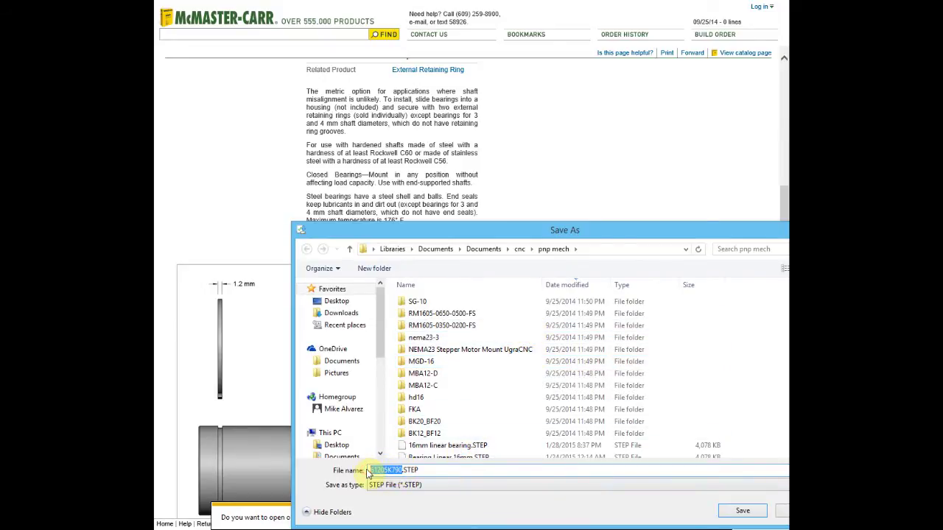
{"action": "scroll", "coordinate": [472, 410], "scroll_direction": "down", "scroll_amount": 3}
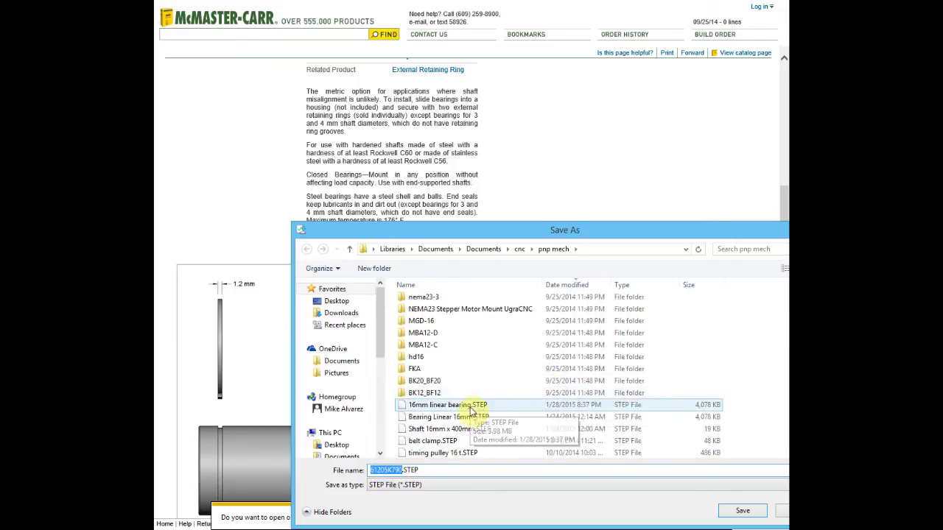
{"action": "left_click", "coordinate": [470, 410]}
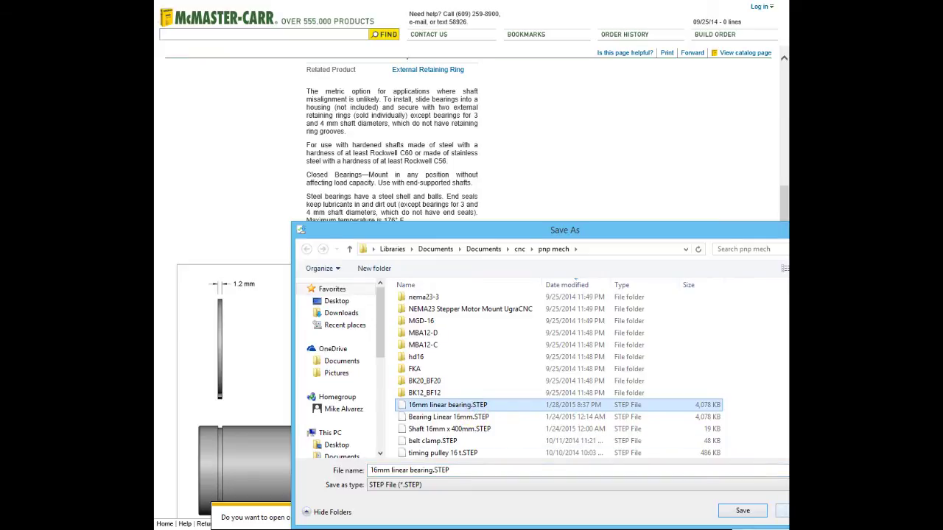
{"action": "left_click", "coordinate": [764, 513]}
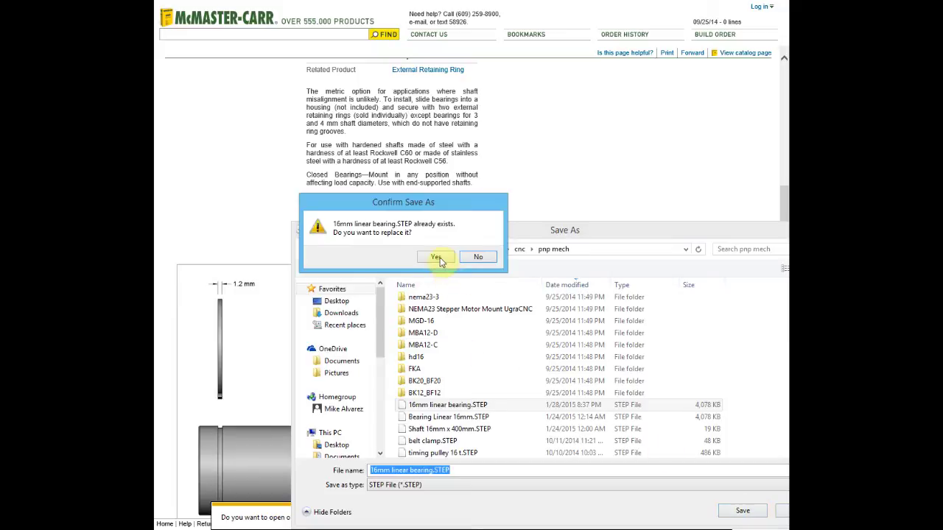
{"action": "left_click", "coordinate": [436, 258]}
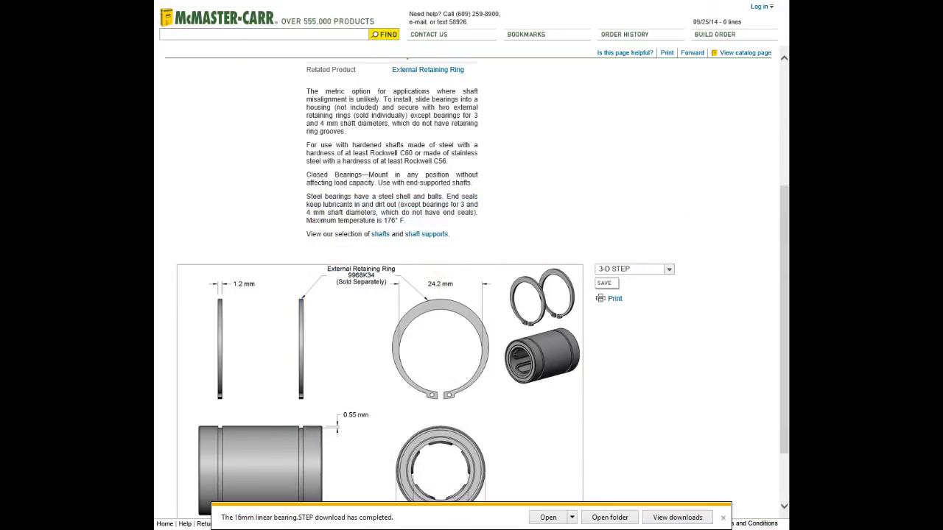
{"action": "left_click", "coordinate": [724, 518]}
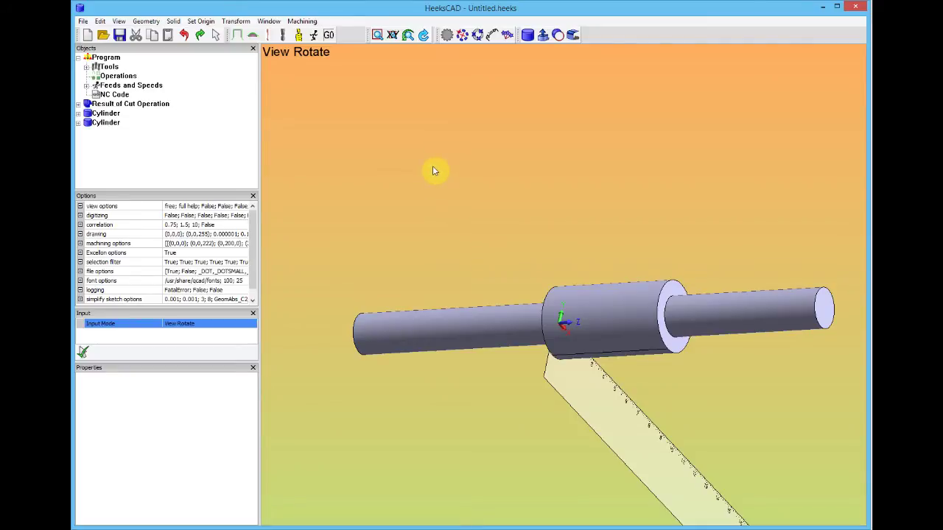
Import 16mm linear bearing.STEP from the pnp mech folder into the drawing
{"action": "left_click", "coordinate": [83, 21]}
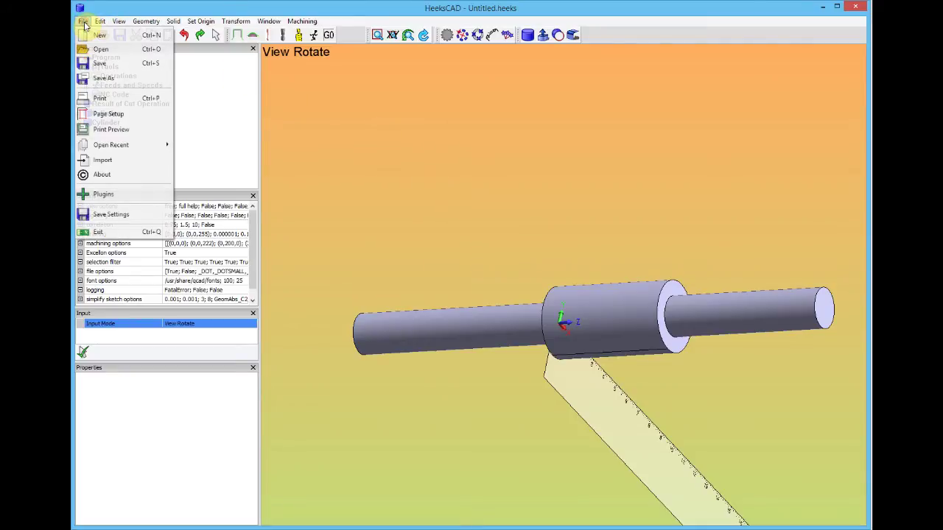
{"action": "left_click", "coordinate": [124, 162]}
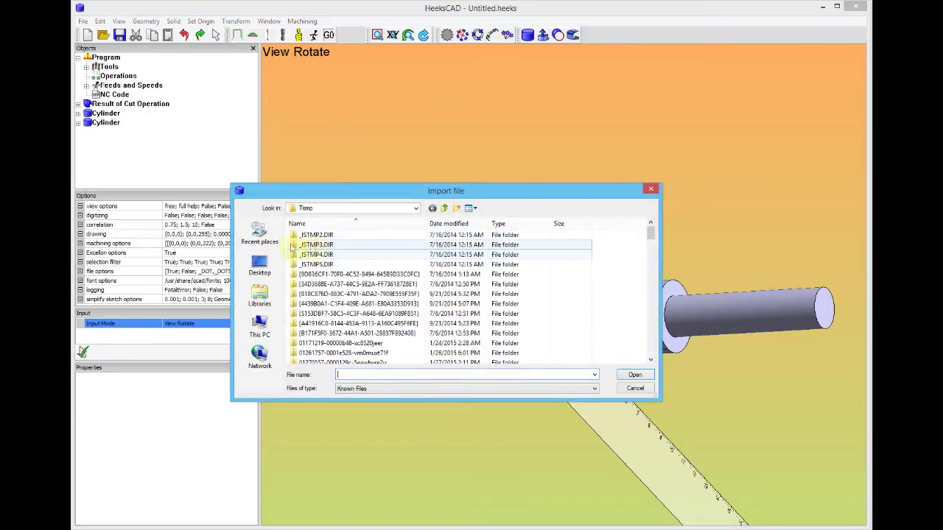
{"action": "left_click", "coordinate": [260, 234]}
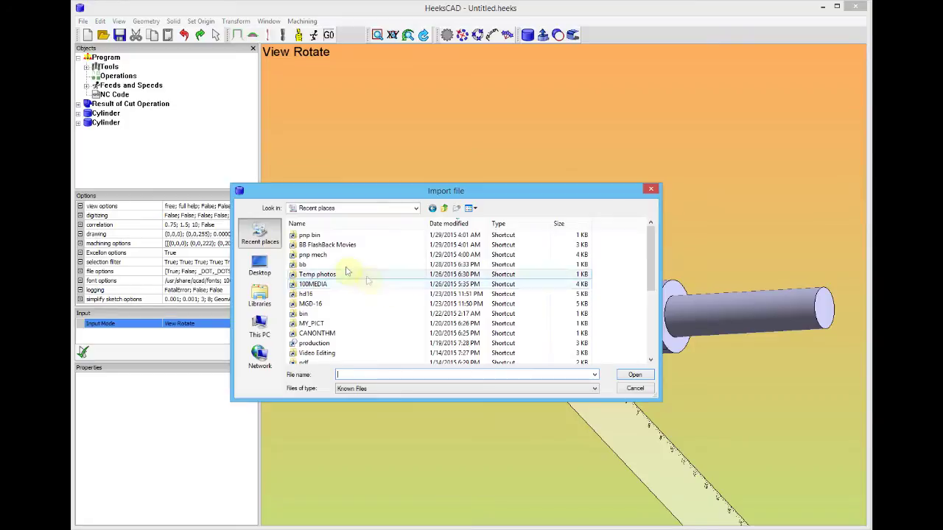
{"action": "left_click", "coordinate": [328, 255]}
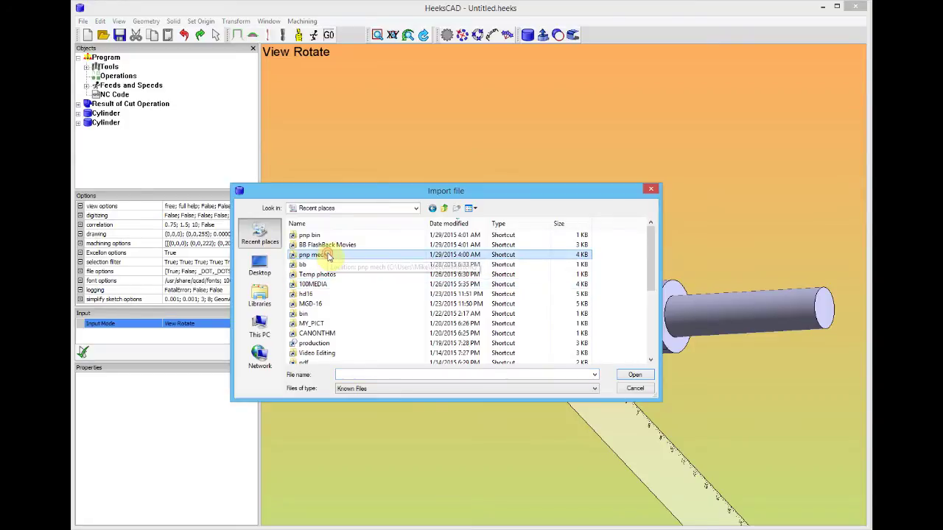
{"action": "double_click", "coordinate": [328, 255]}
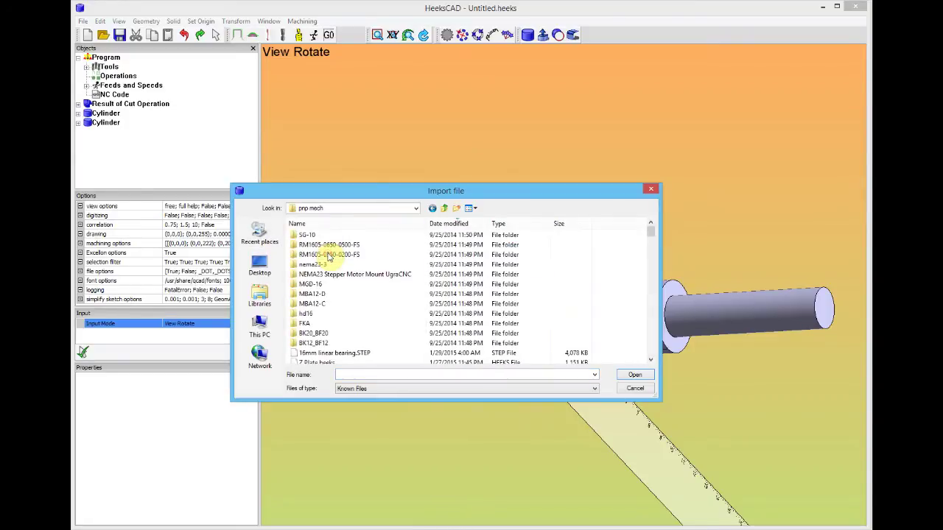
{"action": "double_click", "coordinate": [362, 357]}
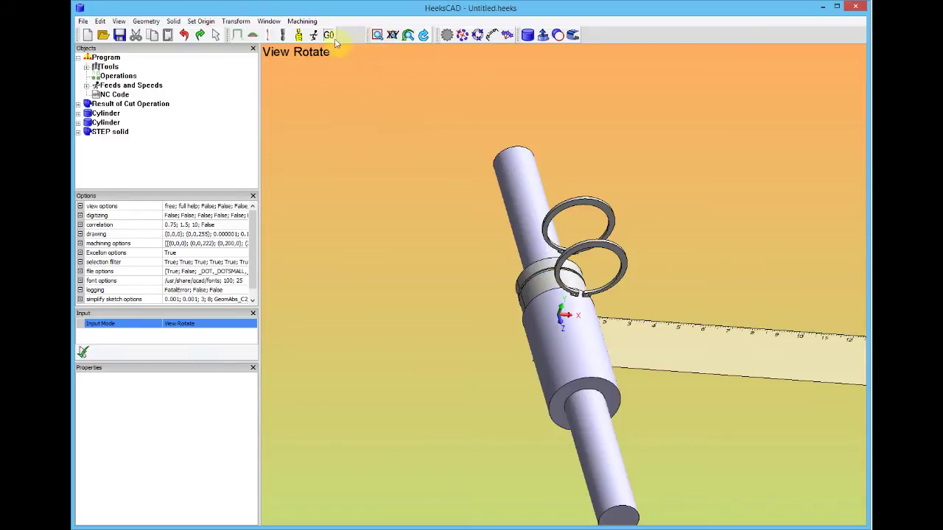
Move the imported bearing body away from the rod and thick cylinder
{"action": "mouse_move", "coordinate": [393, 42]}
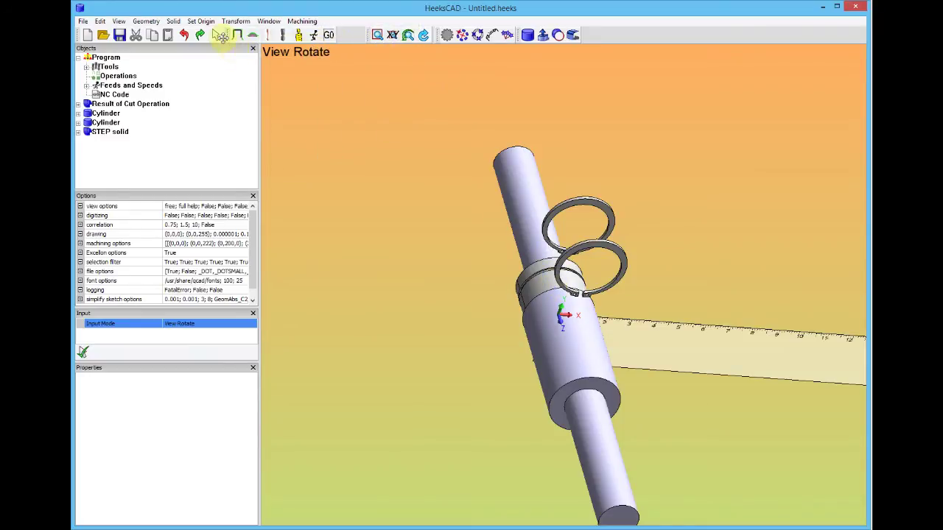
{"action": "left_click", "coordinate": [216, 38]}
{"action": "left_click_drag", "start_coordinate": [549, 283], "coordinate": [630, 215]}
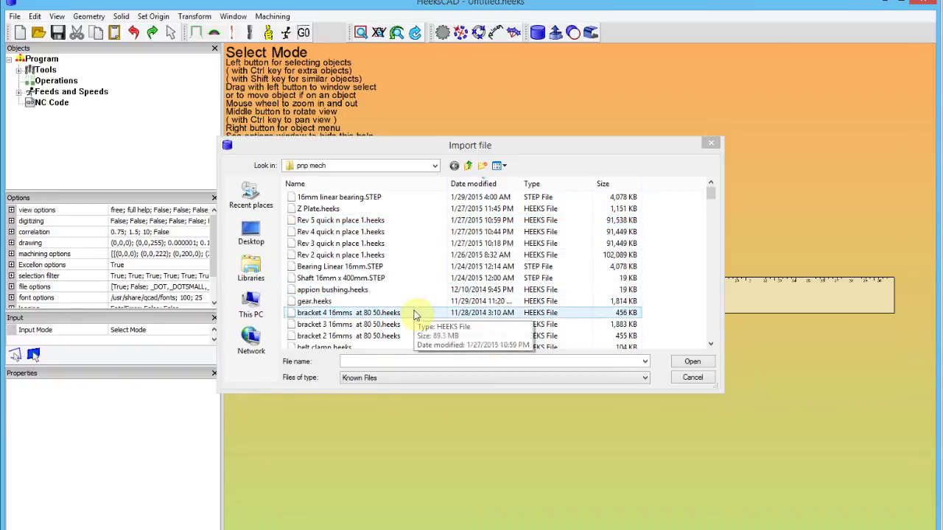
Import Shaft 16mm x 400mm.STEP from the pnp mech folder into the empty drawing
{"action": "left_click", "coordinate": [401, 283]}
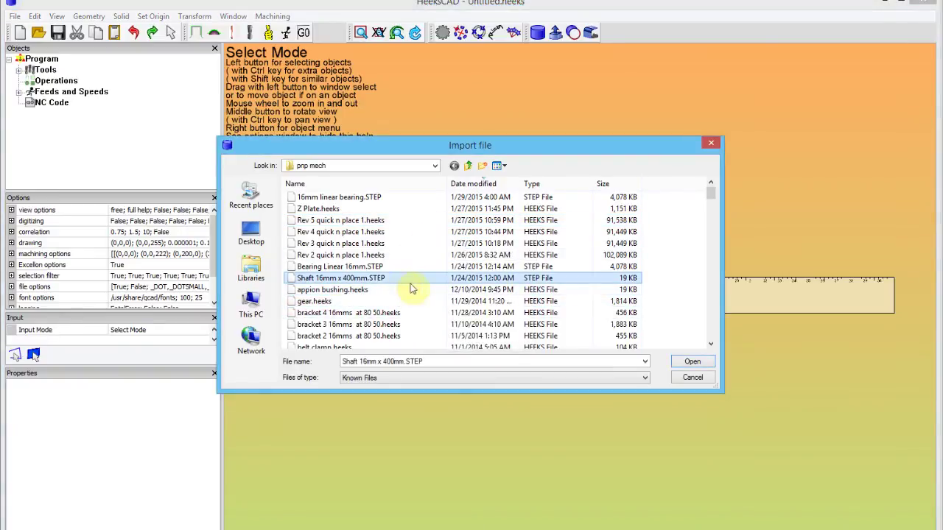
{"action": "left_click", "coordinate": [691, 365]}
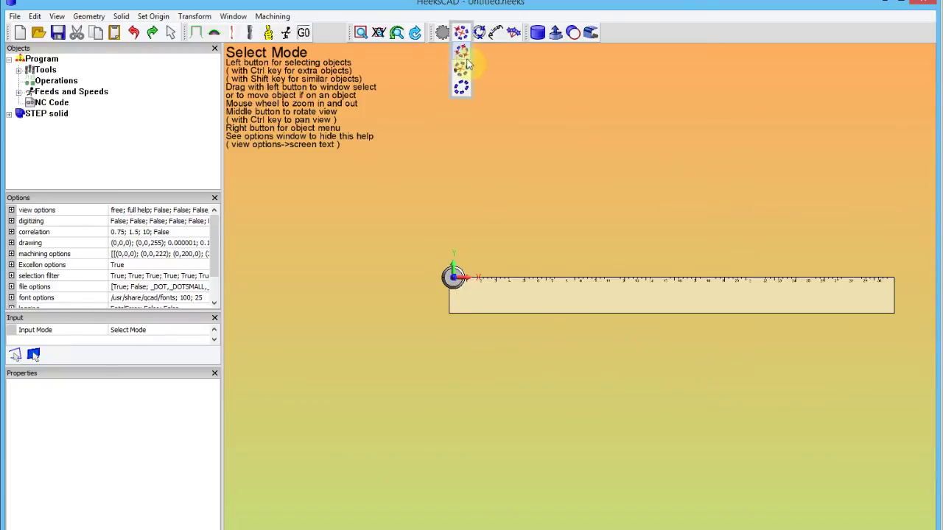
{"action": "left_click", "coordinate": [396, 32]}
{"action": "left_click_drag", "start_coordinate": [361, 243], "coordinate": [381, 278]}
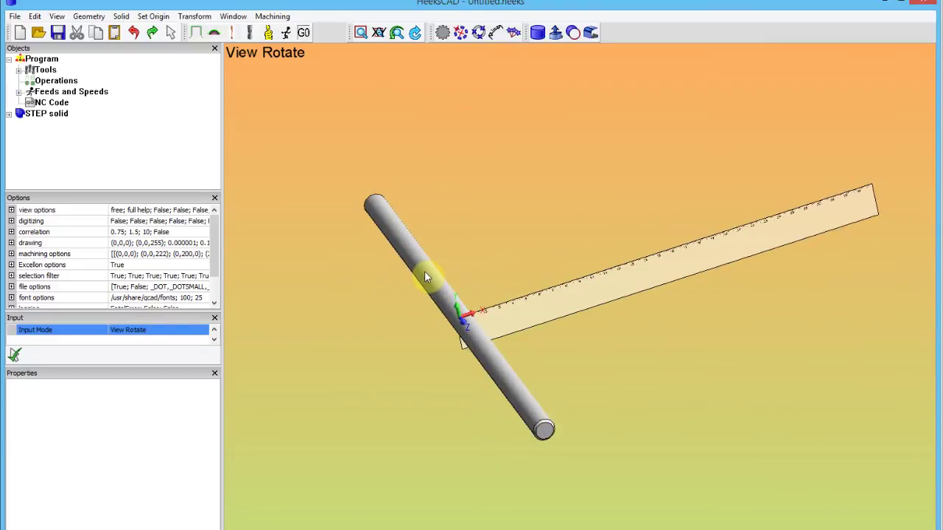
Copy the shaft, paste the copy and place it parallel to the original across the ruler
{"action": "left_click", "coordinate": [175, 34]}
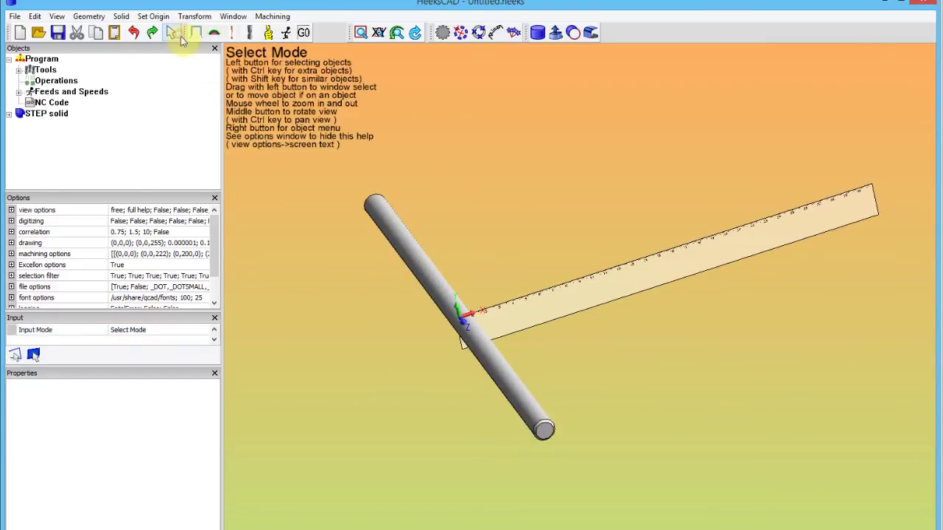
{"action": "left_click", "coordinate": [412, 254]}
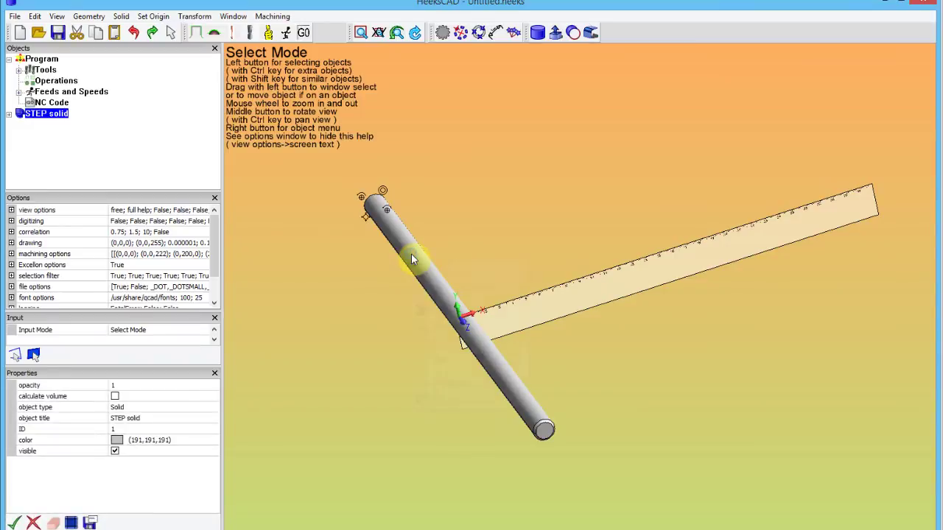
{"action": "right_click", "coordinate": [411, 254]}
{"action": "left_click", "coordinate": [454, 343]}
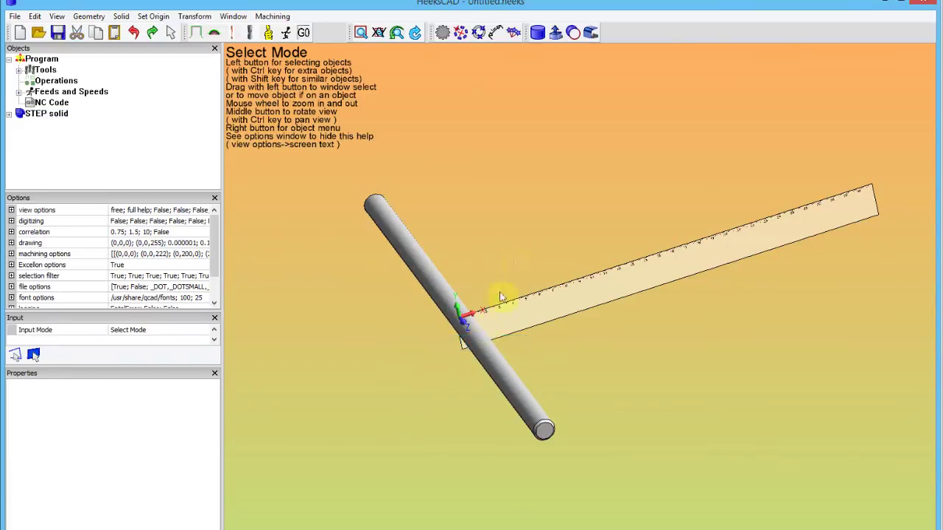
{"action": "right_click", "coordinate": [512, 206]}
{"action": "left_click", "coordinate": [529, 210]}
{"action": "left_click_drag", "start_coordinate": [429, 269], "coordinate": [556, 214]}
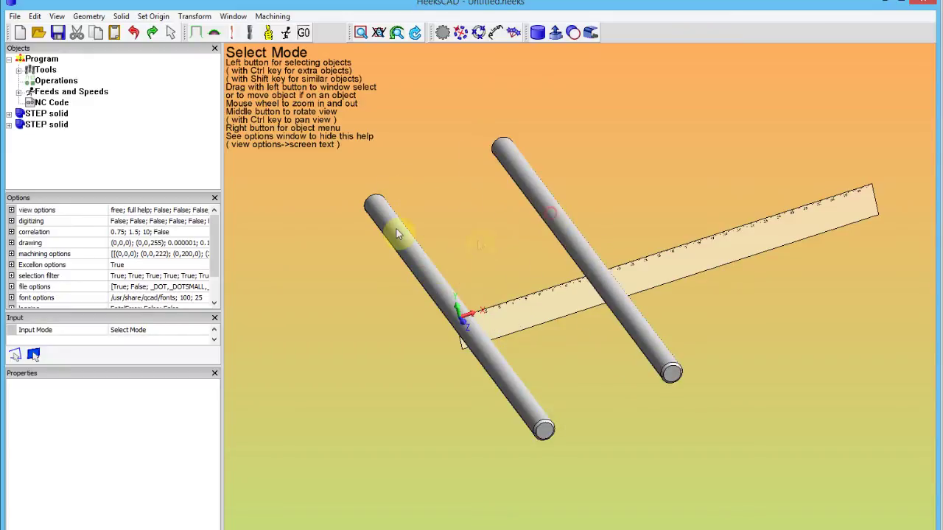
Paste two more shaft copies, placing one beyond the first copy and one between it and the original
{"action": "right_click", "coordinate": [339, 258]}
{"action": "left_click", "coordinate": [367, 265]}
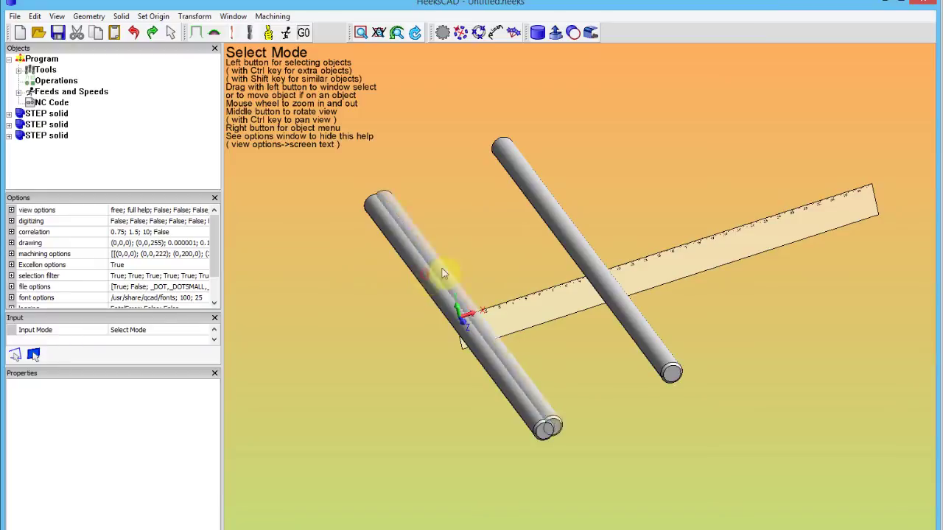
{"action": "left_click_drag", "start_coordinate": [442, 270], "coordinate": [658, 189]}
{"action": "right_click", "coordinate": [326, 368]}
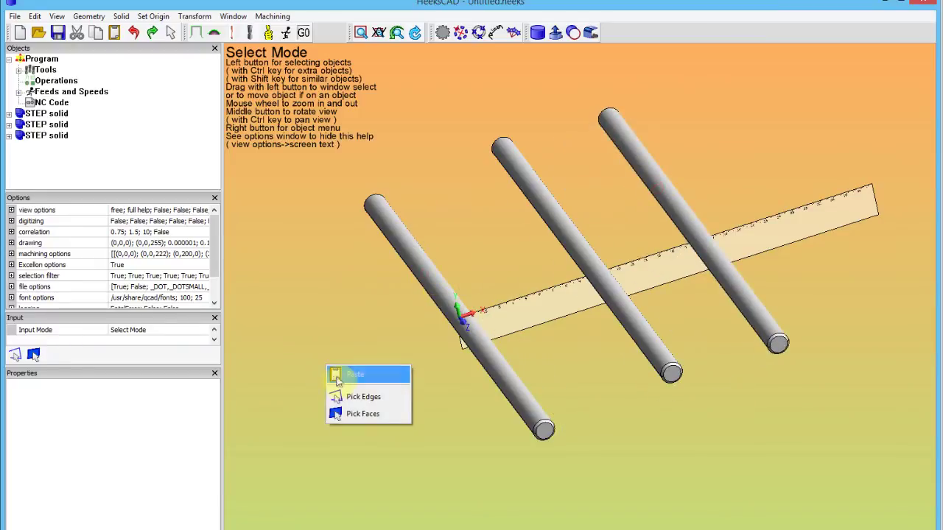
{"action": "left_click", "coordinate": [347, 373]}
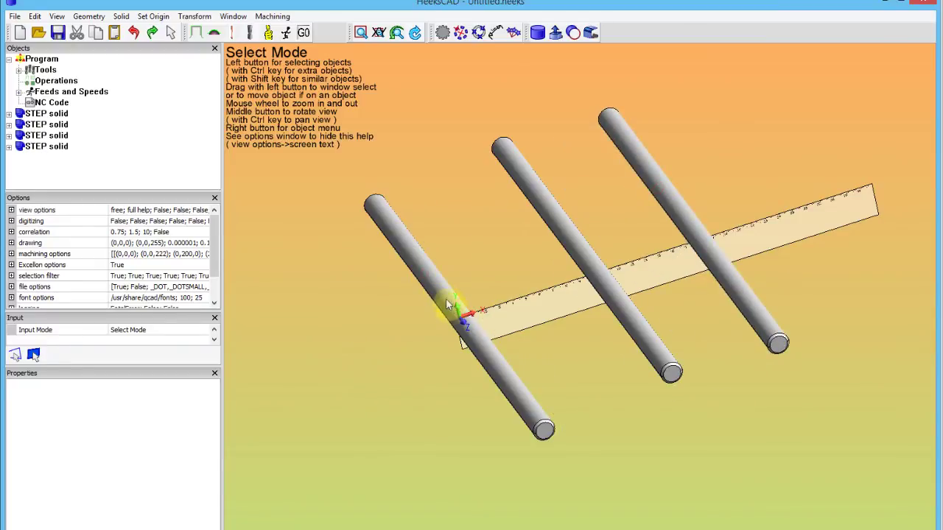
{"action": "left_click_drag", "start_coordinate": [448, 305], "coordinate": [508, 275]}
Import timing pulley 10 t.STEP from the pnp mech folder alongside the shafts
{"action": "left_click", "coordinate": [14, 17]}
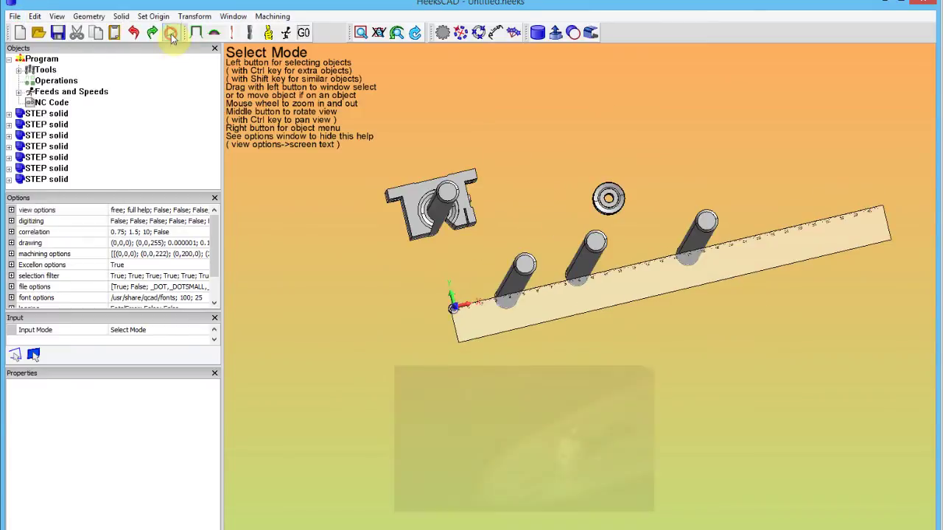
{"action": "mouse_move", "coordinate": [459, 302]}
{"action": "left_mouse_down"}
{"action": "mouse_move", "coordinate": [442, 329]}
{"action": "mouse_move", "coordinate": [452, 310]}
{"action": "left_mouse_up"}
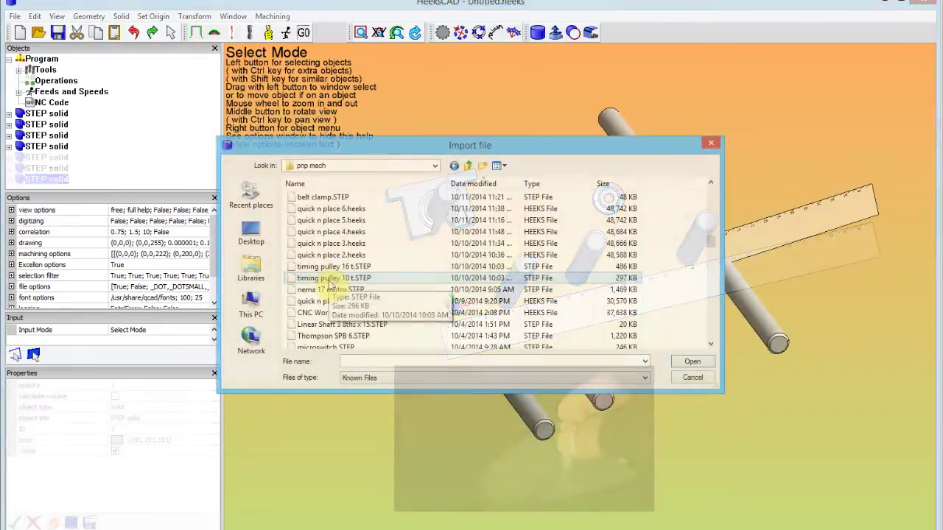
{"action": "left_click", "coordinate": [329, 278]}
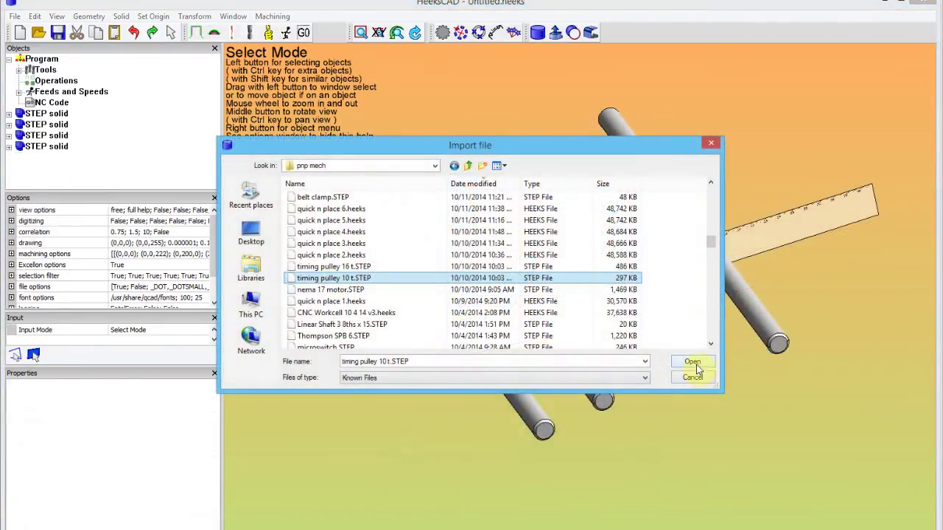
{"action": "left_click", "coordinate": [694, 363]}
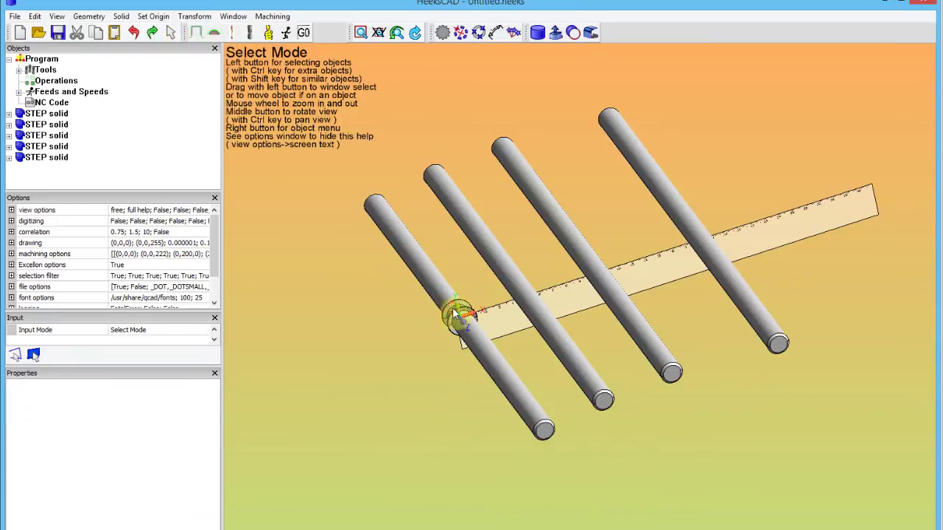
Import the open pillow block bearing model from the pnp mech folder and move it off the origin
{"action": "left_click", "coordinate": [15, 16]}
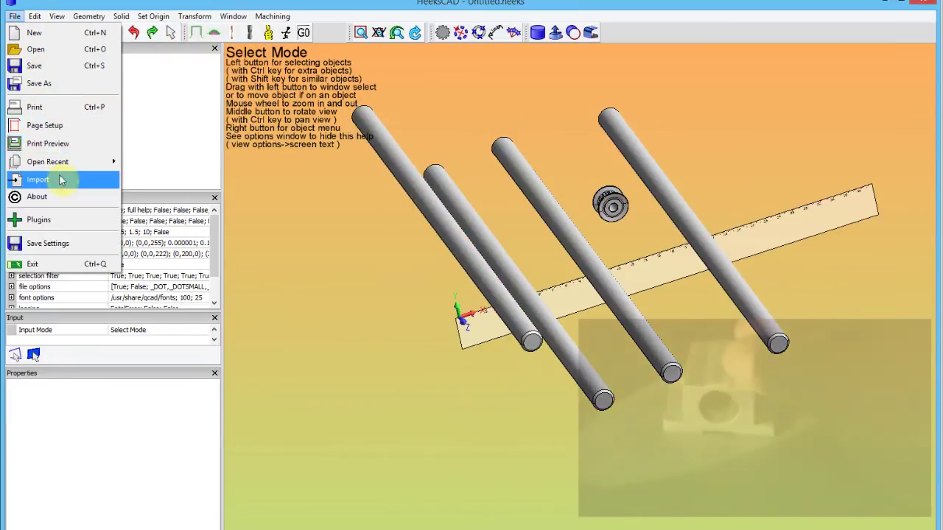
{"action": "left_click", "coordinate": [38, 179]}
{"action": "left_click_drag", "start_coordinate": [710, 193], "coordinate": [712, 324]}
{"action": "left_click", "coordinate": [342, 255]}
{"action": "key", "text": "Return"}
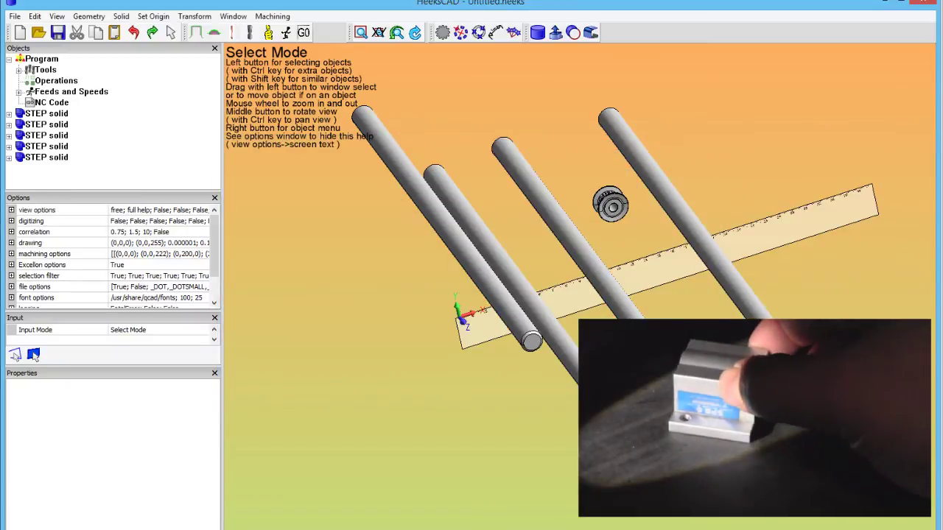
{"action": "left_click_drag", "start_coordinate": [477, 304], "coordinate": [403, 88]}
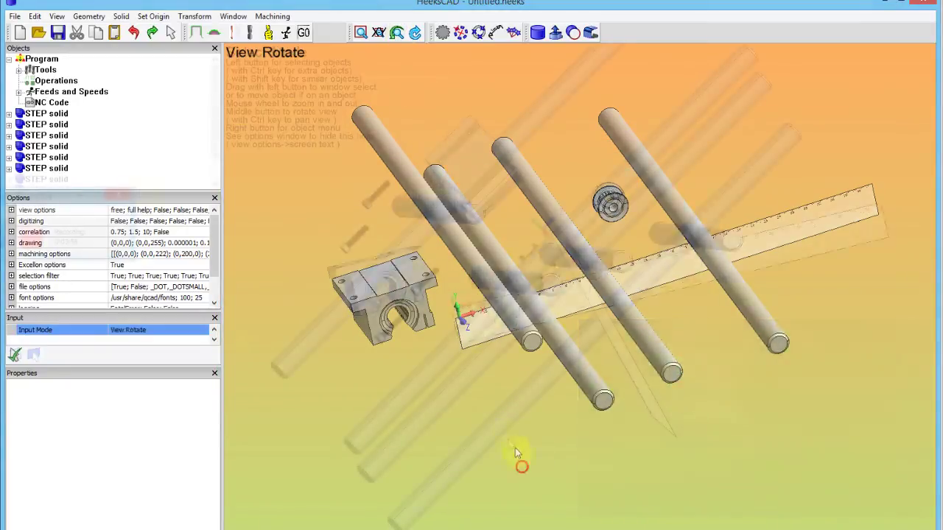
Import the nema 23 stepper motor STEP model from the pnp mech folder
{"action": "middle_click_drag", "start_coordinate": [516, 457], "coordinate": [487, 442]}
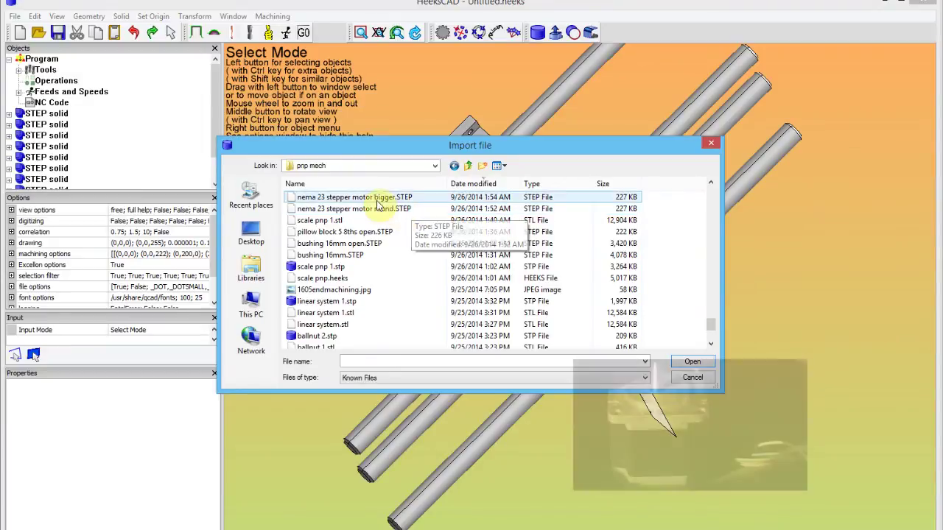
{"action": "double_click", "coordinate": [372, 206]}
Import further machine components from the pnp mech folder, including the square-bodied motors and the green bracket
{"action": "left_click", "coordinate": [14, 16]}
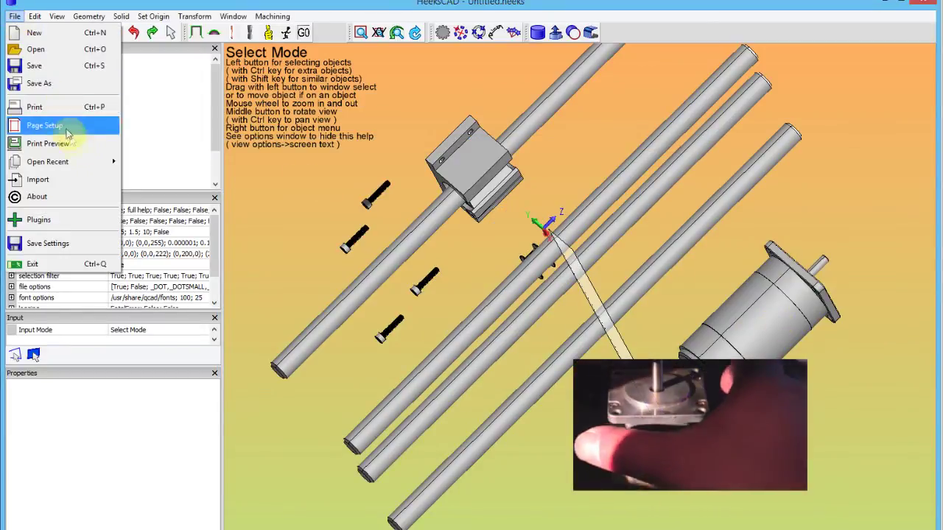
{"action": "left_click", "coordinate": [30, 179]}
{"action": "left_click_drag", "start_coordinate": [710, 340], "coordinate": [720, 243]}
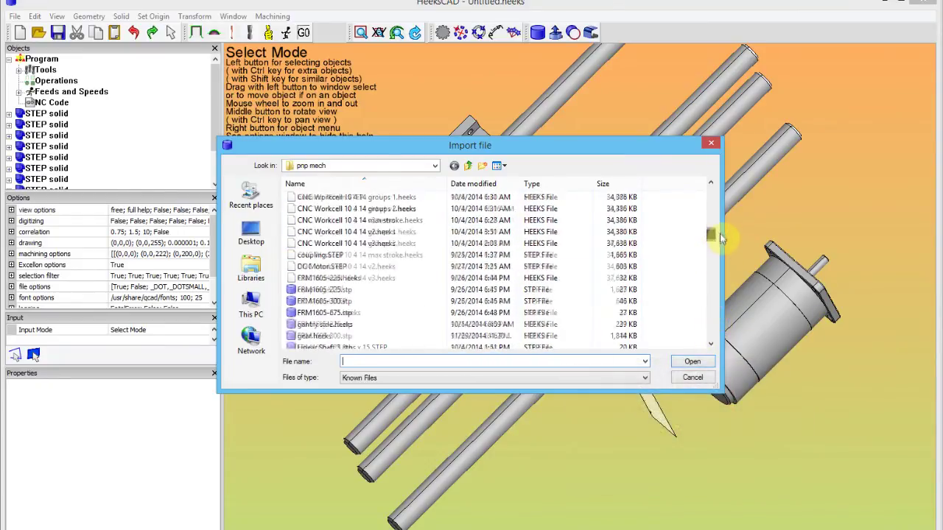
{"action": "double_click", "coordinate": [313, 209]}
{"action": "left_click", "coordinate": [317, 196]}
{"action": "left_click", "coordinate": [693, 361]}
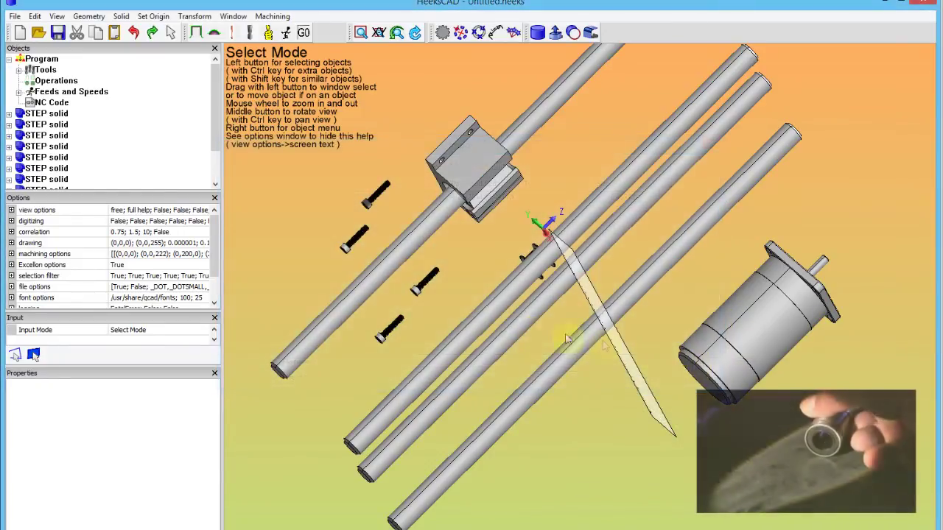
{"action": "left_click", "coordinate": [15, 16]}
{"action": "left_click", "coordinate": [36, 180]}
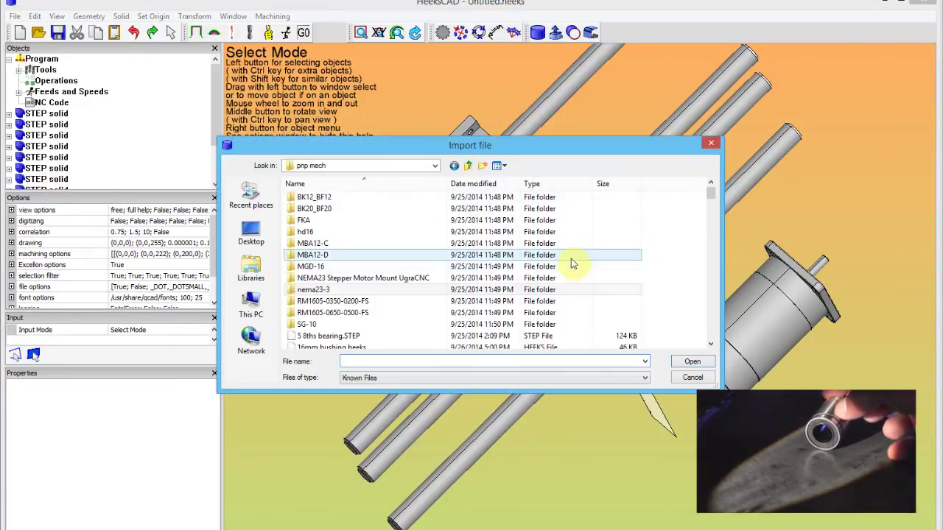
{"action": "left_click", "coordinate": [693, 361]}
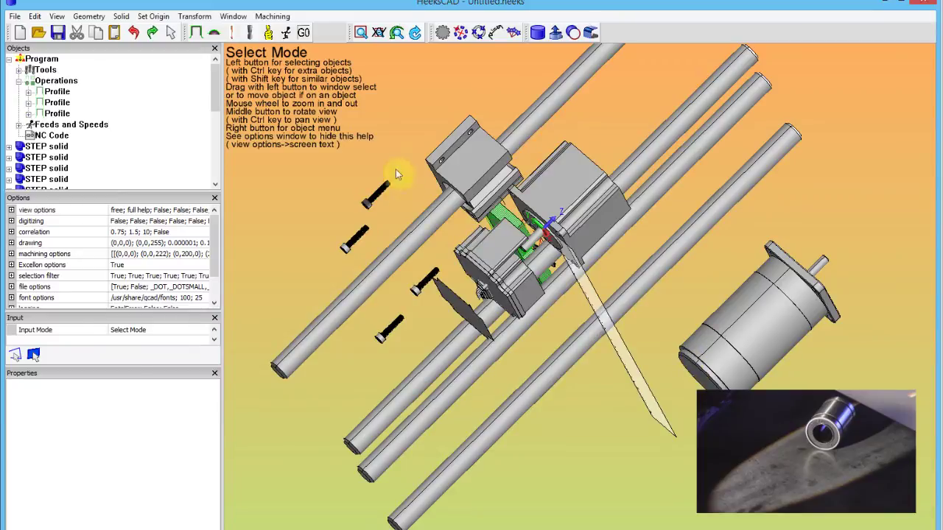
Import one more small STEP part from the pnp mech folder to join the collected machine components
{"action": "left_click", "coordinate": [15, 16]}
{"action": "left_click", "coordinate": [37, 180]}
{"action": "left_click_drag", "start_coordinate": [711, 193], "coordinate": [723, 241]}
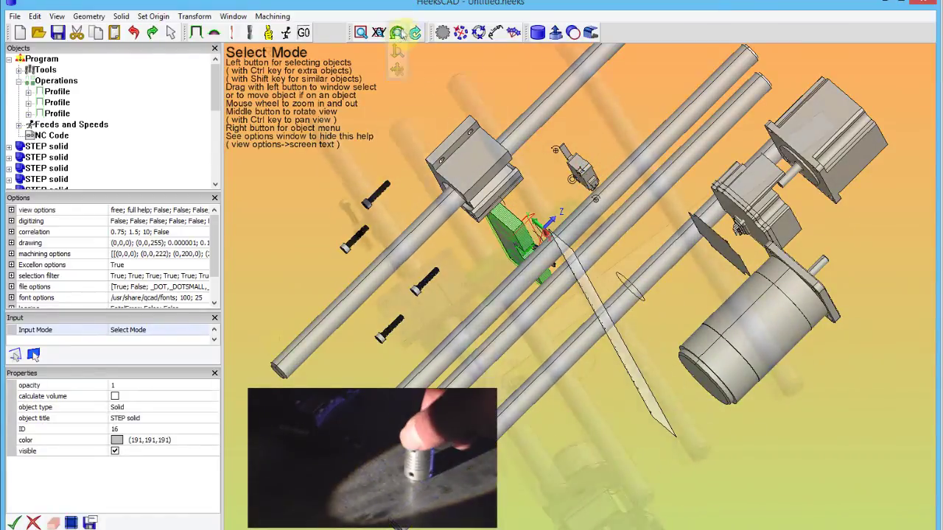
Examine the imported components and the assembled quick n place machine model from several angles
{"action": "left_click", "coordinate": [397, 32]}
{"action": "left_click_drag", "start_coordinate": [347, 175], "coordinate": [361, 283]}
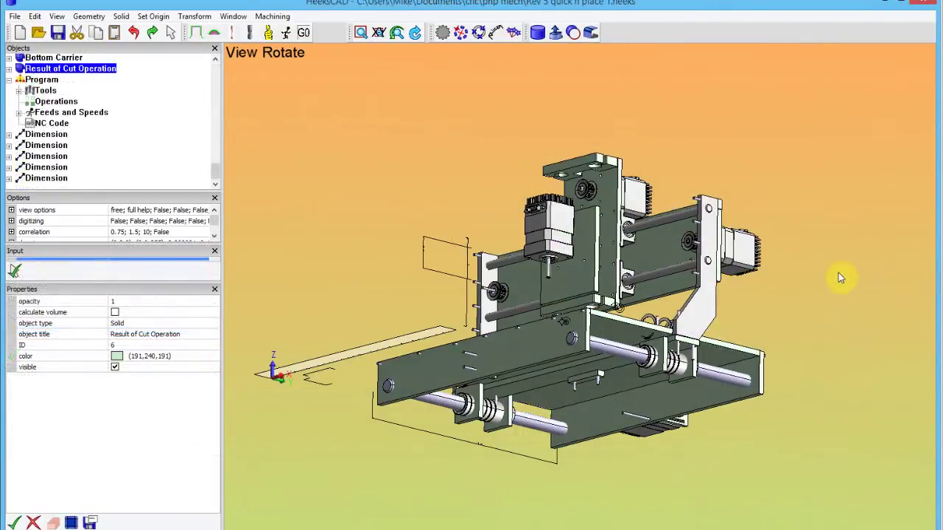
{"action": "left_click_drag", "start_coordinate": [838, 273], "coordinate": [464, 256]}
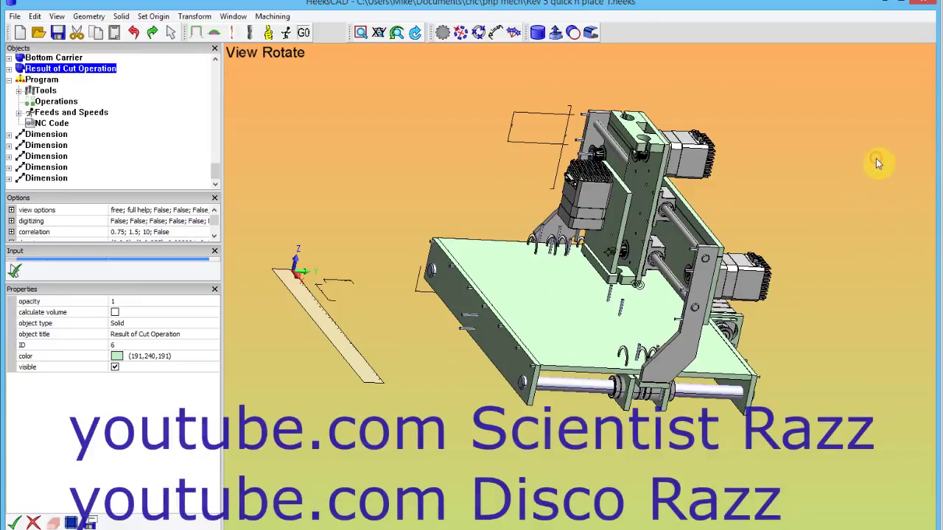
{"action": "left_click_drag", "start_coordinate": [873, 161], "coordinate": [554, 109]}
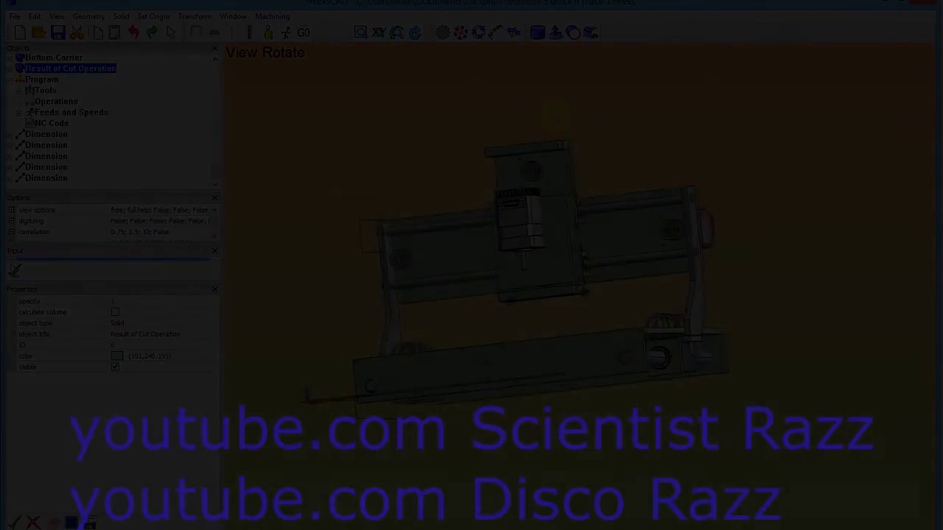